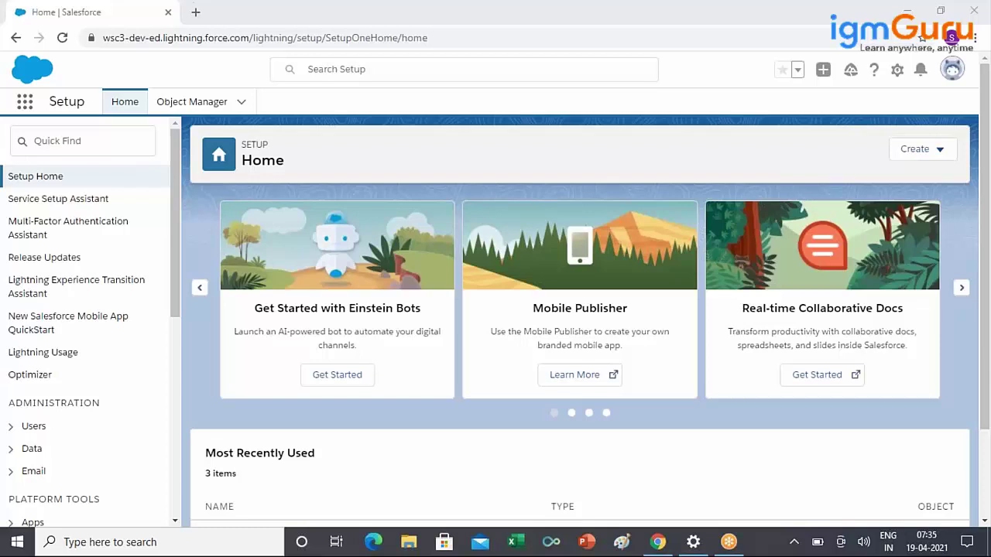
Step: Find the Salesforce CPQ app by searching for "cpq" and open it
left_click(25, 112)
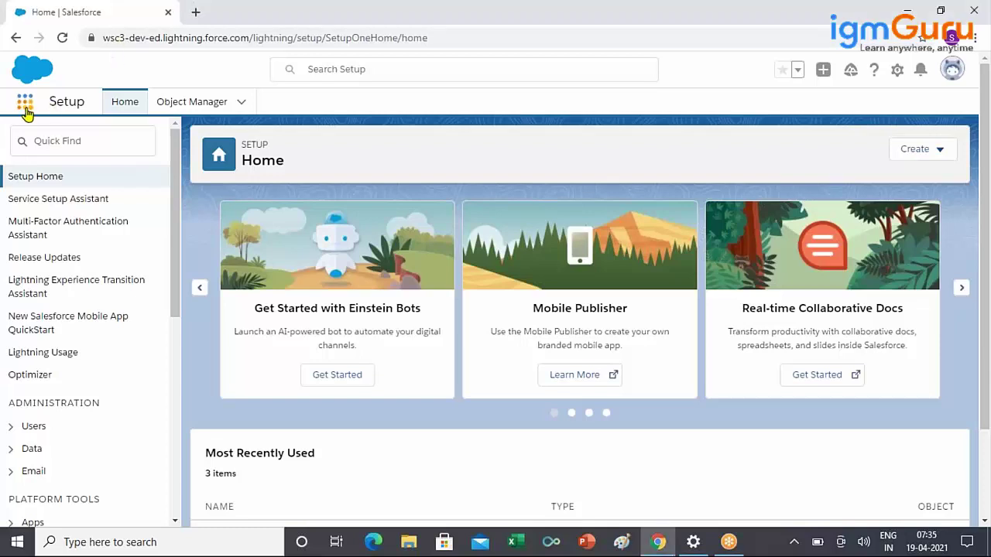
left_click(26, 109)
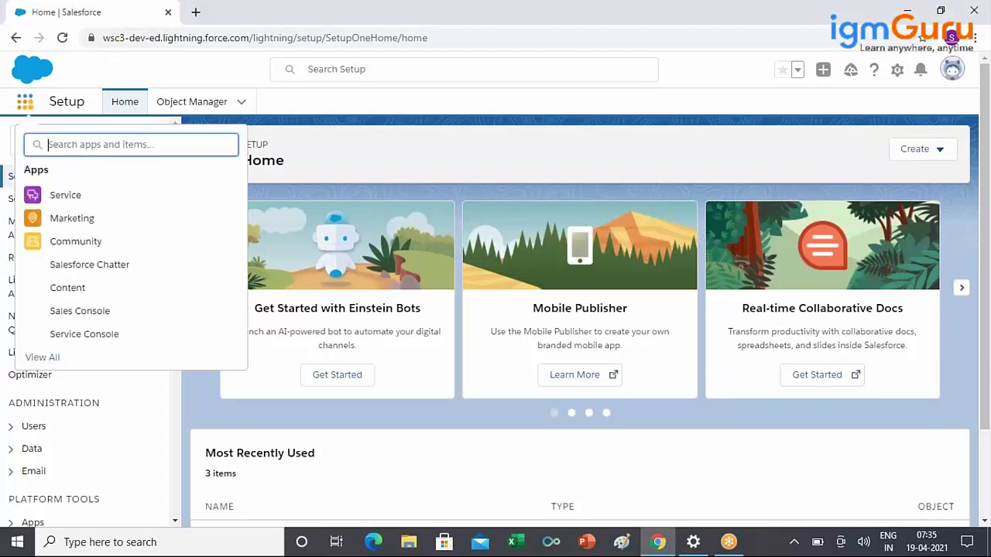
type("cpq")
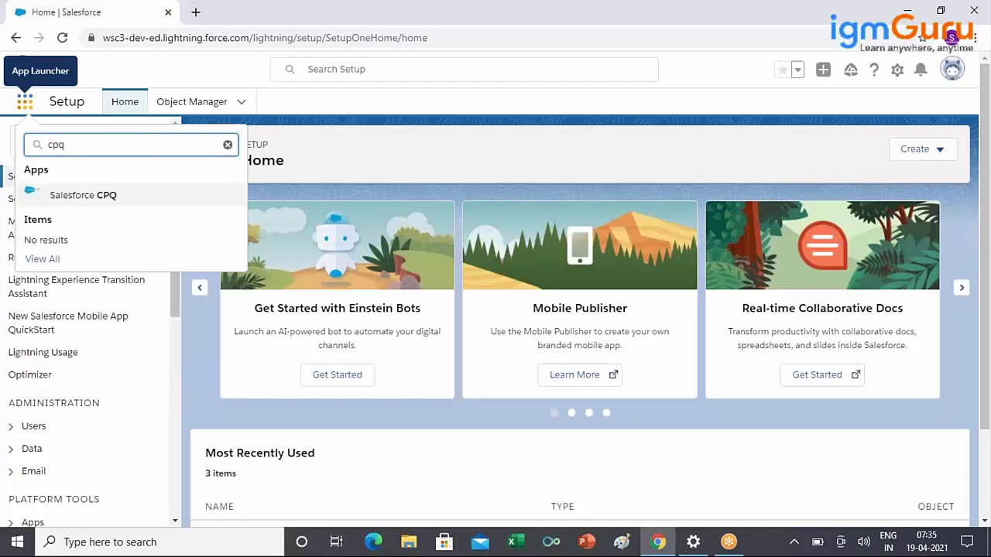
left_click(103, 195)
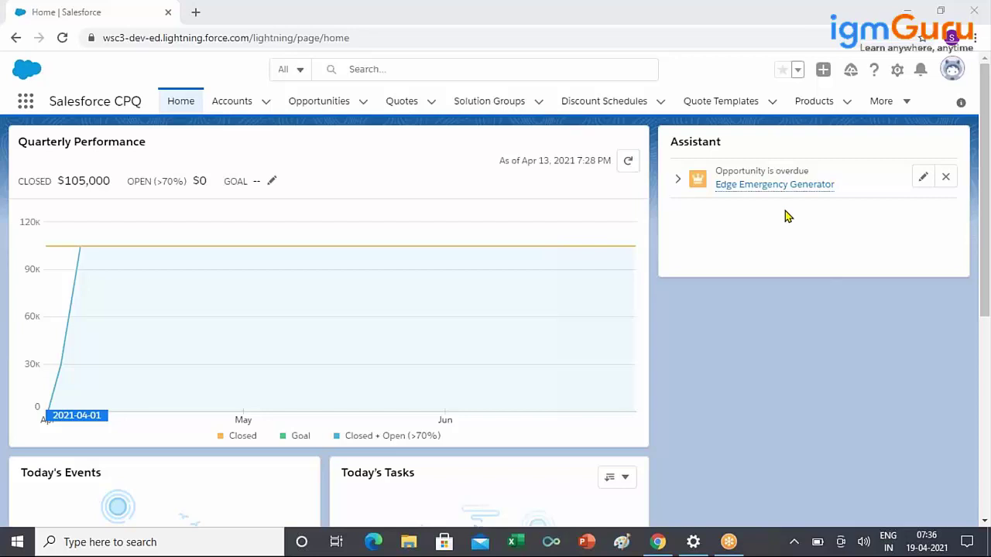
Step: Start a new product record and name it Installation Fee
mouse_move(741, 195)
left_click(816, 105)
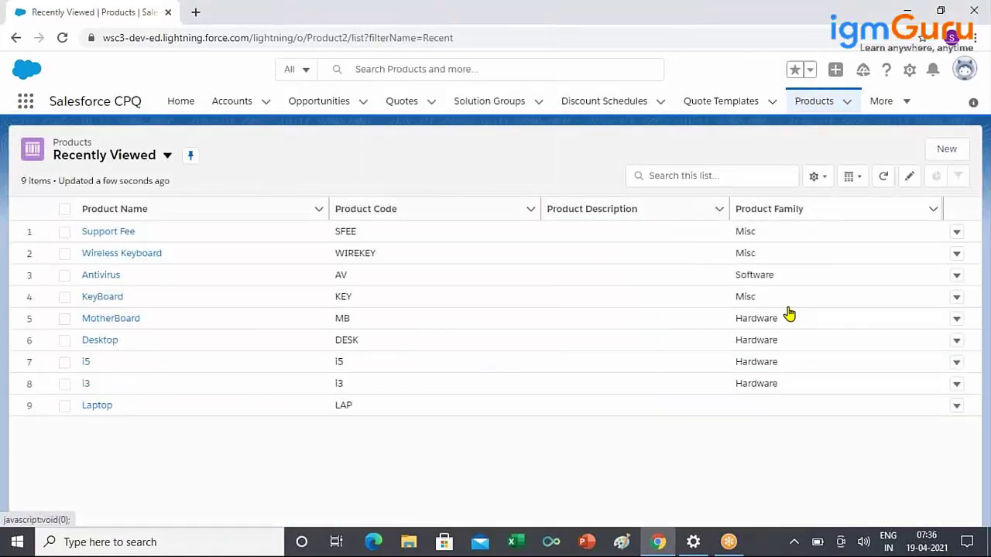
left_click(952, 149)
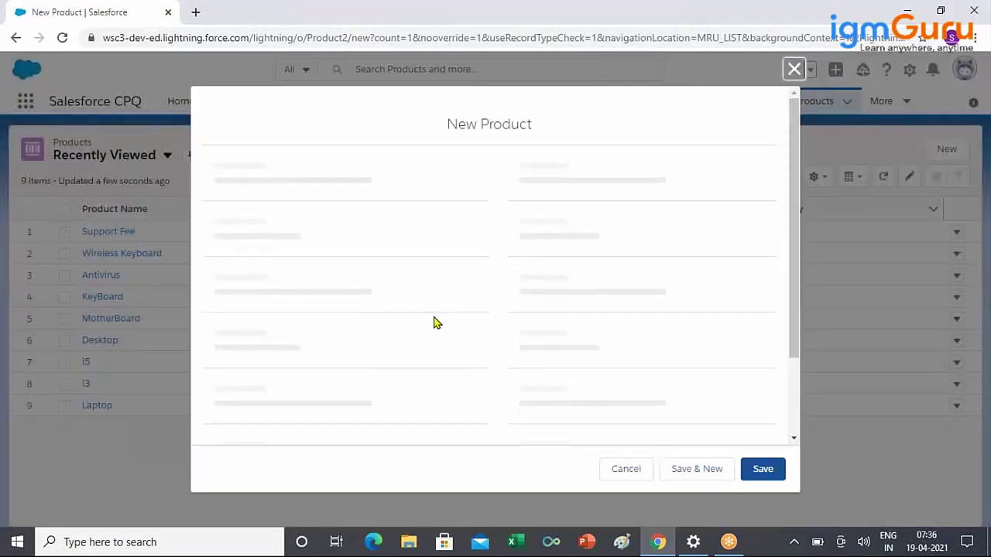
type("In")
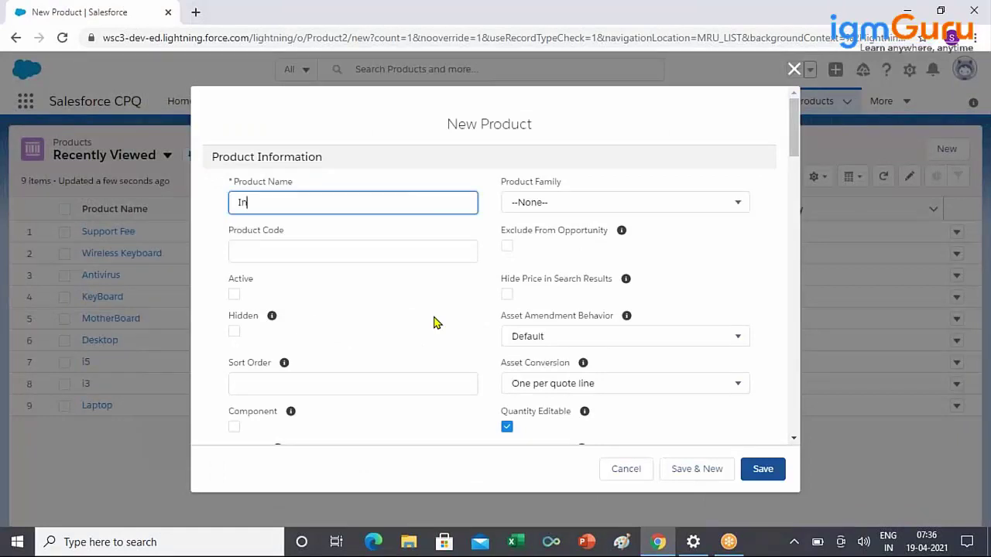
type("stallation Fee")
Step: Set the new product's family to Misc and its code to IFEE, and mark it as active
left_click(674, 207)
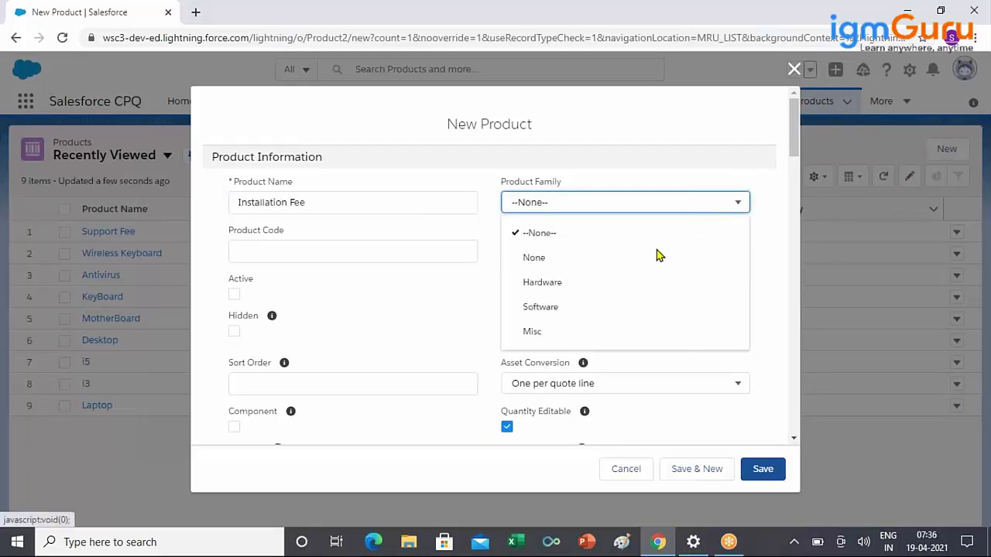
left_click(555, 333)
left_click(389, 246)
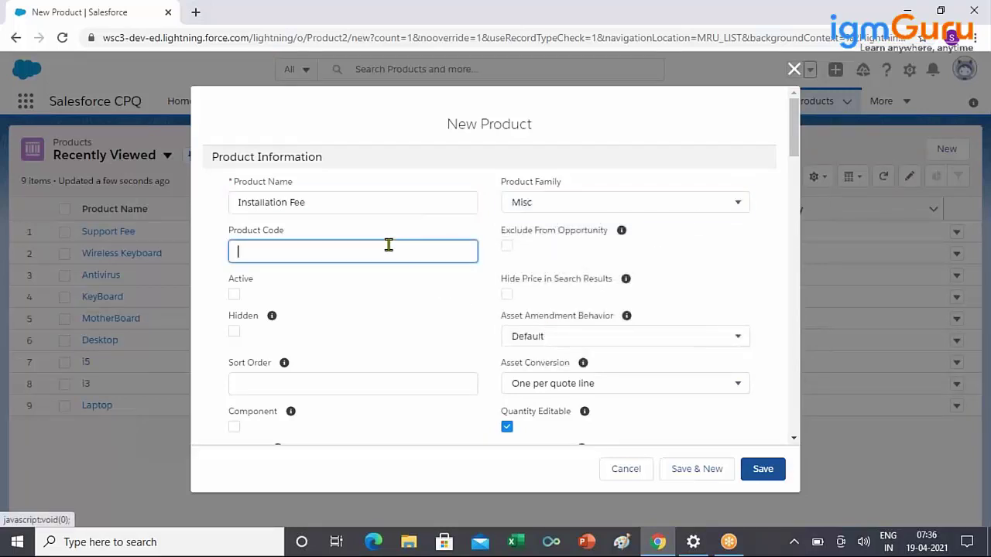
type("IFEE")
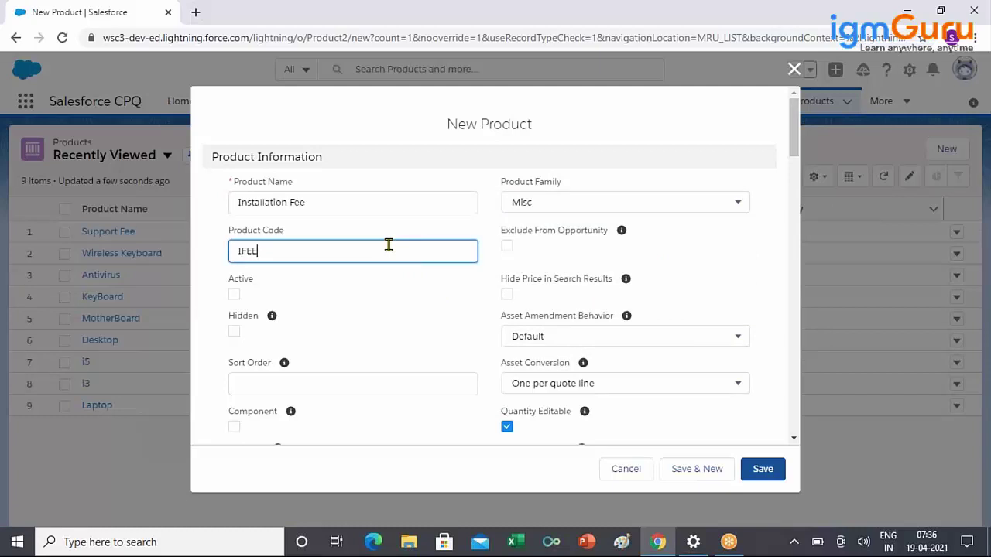
left_click(234, 297)
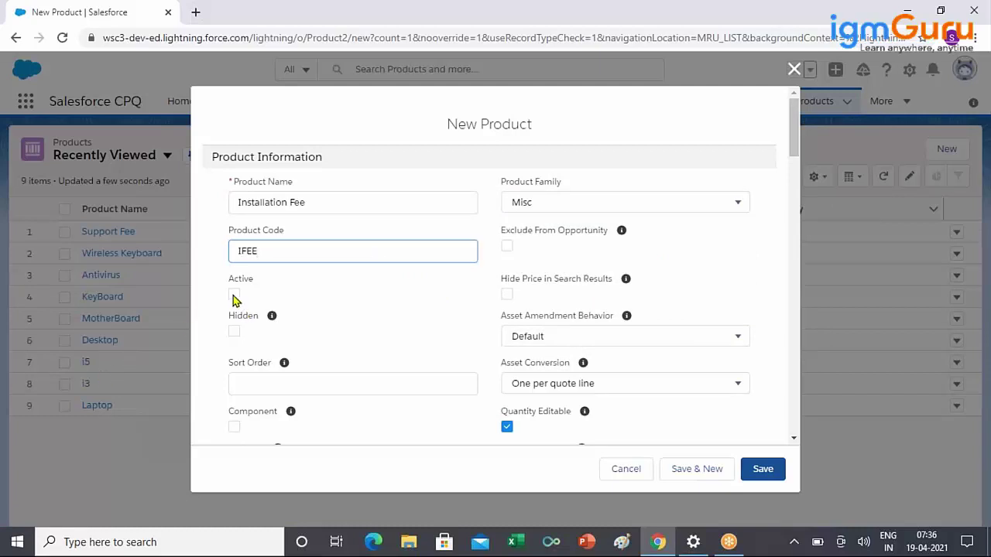
Step: Set the Installation Fee product's pricing method to Percent Of Total
scroll(374, 327, "down", 5)
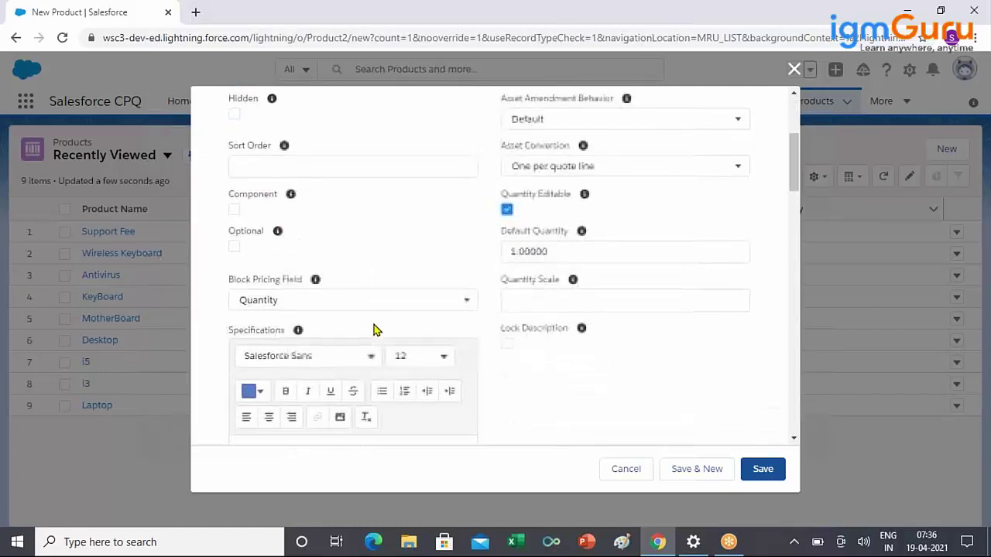
scroll(372, 329, "down", 5)
scroll(372, 329, "down", 5)
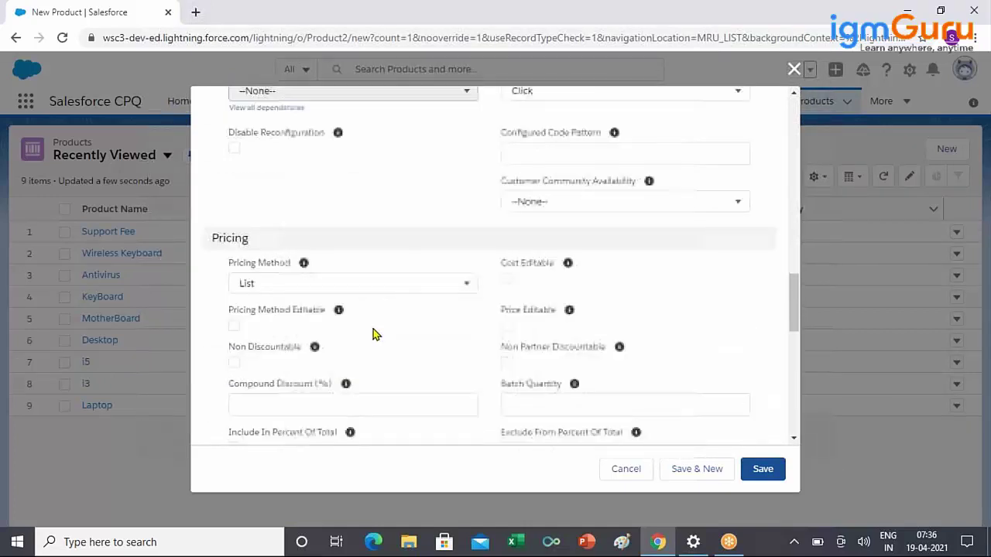
scroll(372, 328, "down", 5)
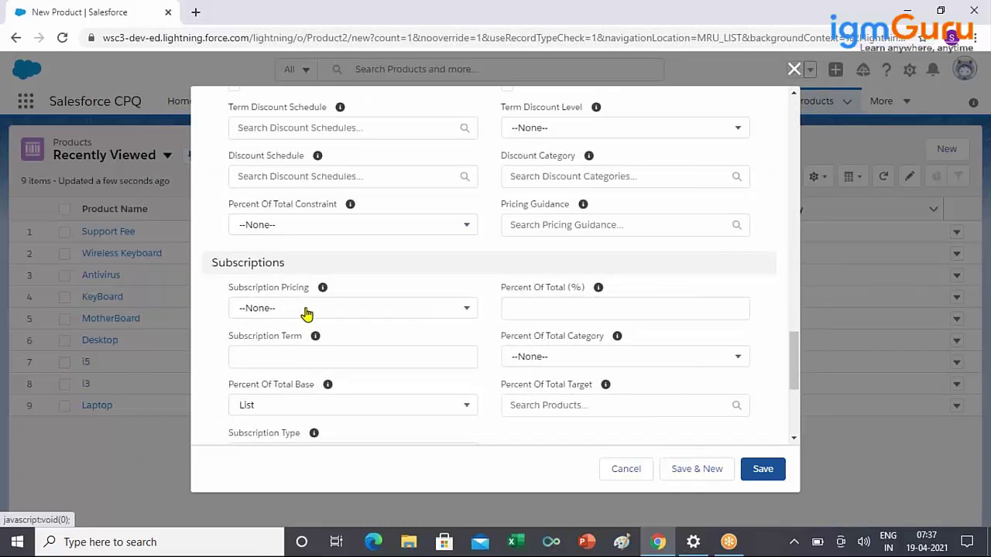
scroll(303, 309, "up", 3)
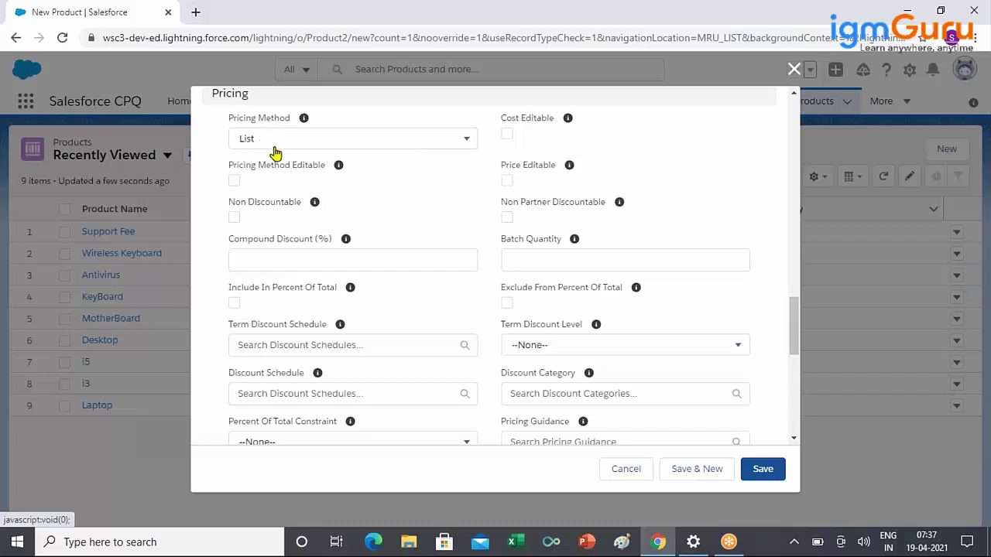
left_click(325, 141)
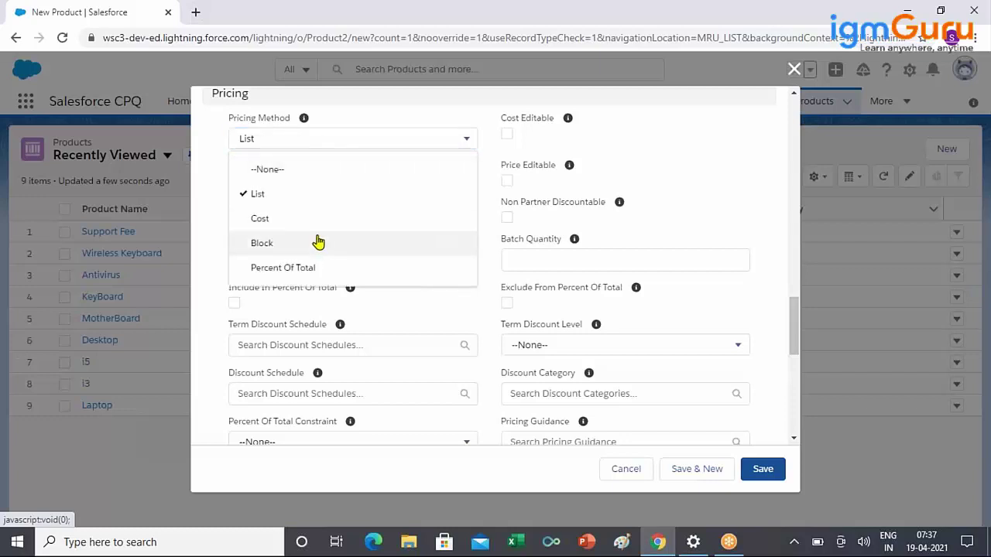
left_click(706, 27)
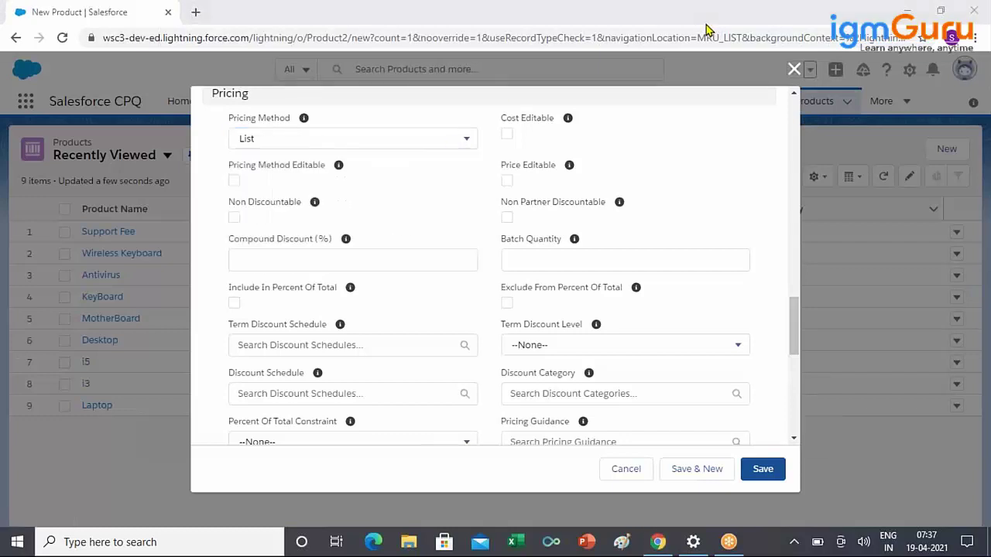
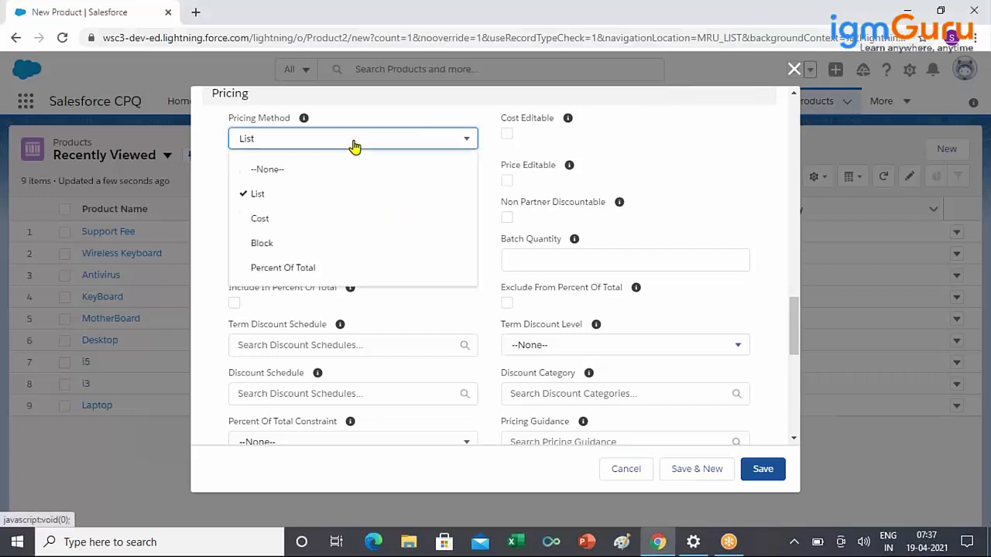
left_click(348, 268)
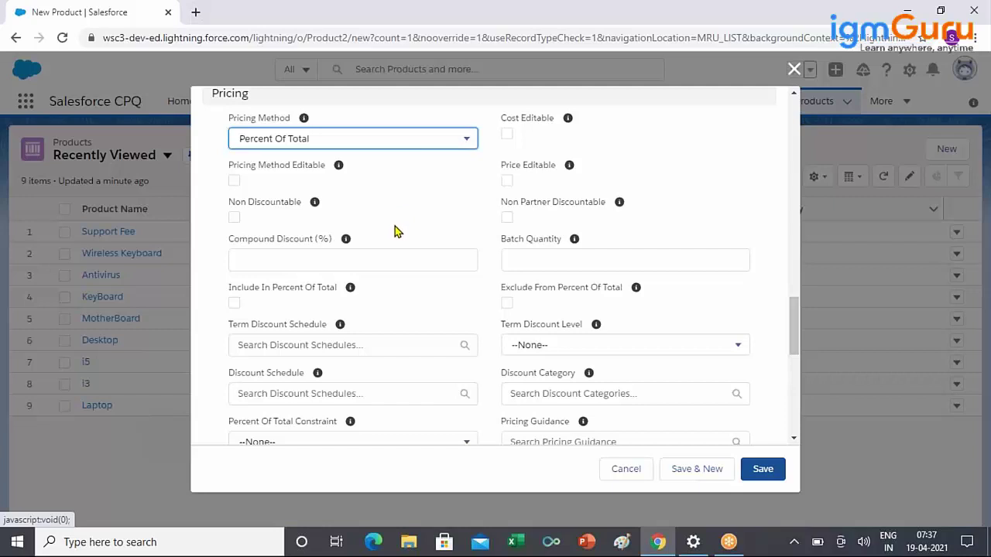
left_click(411, 202)
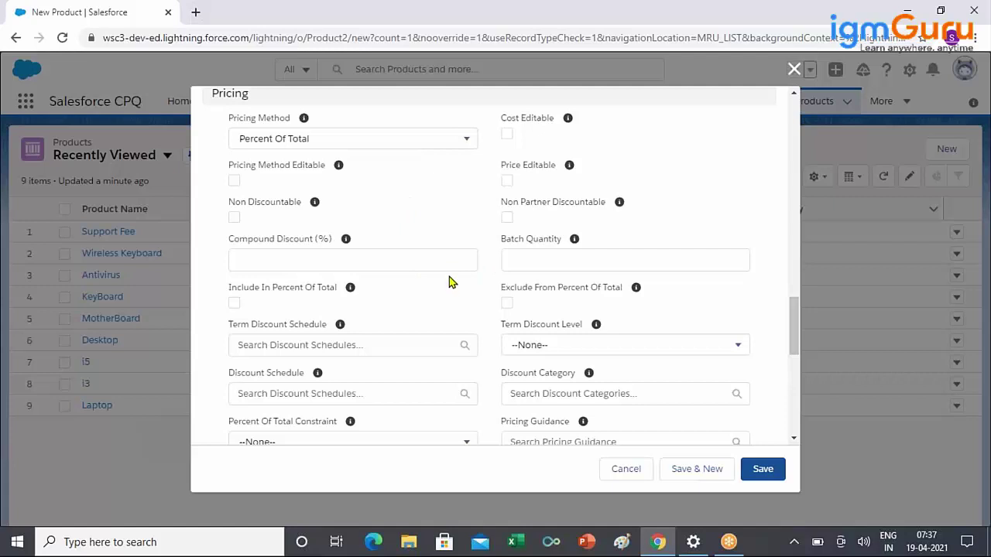
Step: Set the product's Percent Of Total (%) to 5 under the subscription settings and save the product
scroll(448, 282, "down", 3)
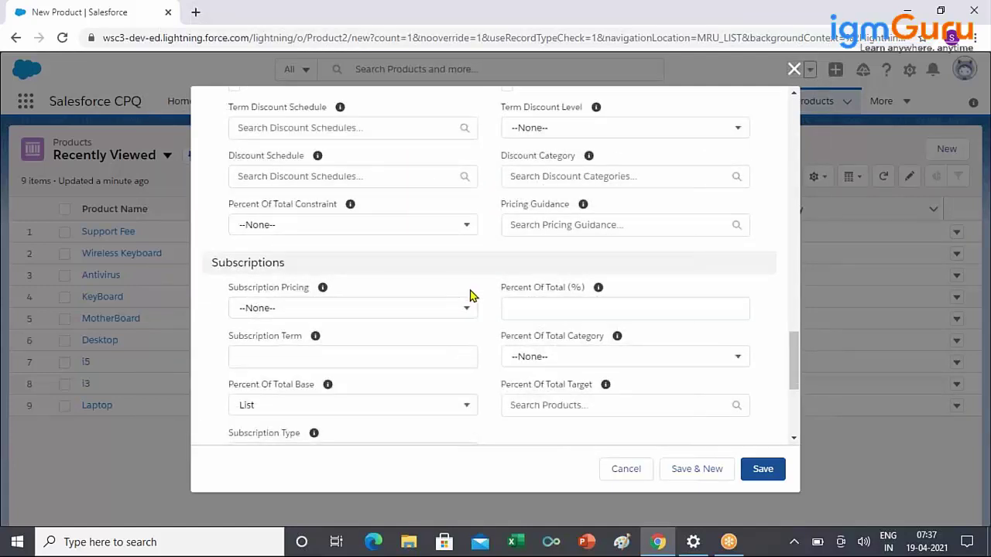
left_click(518, 305)
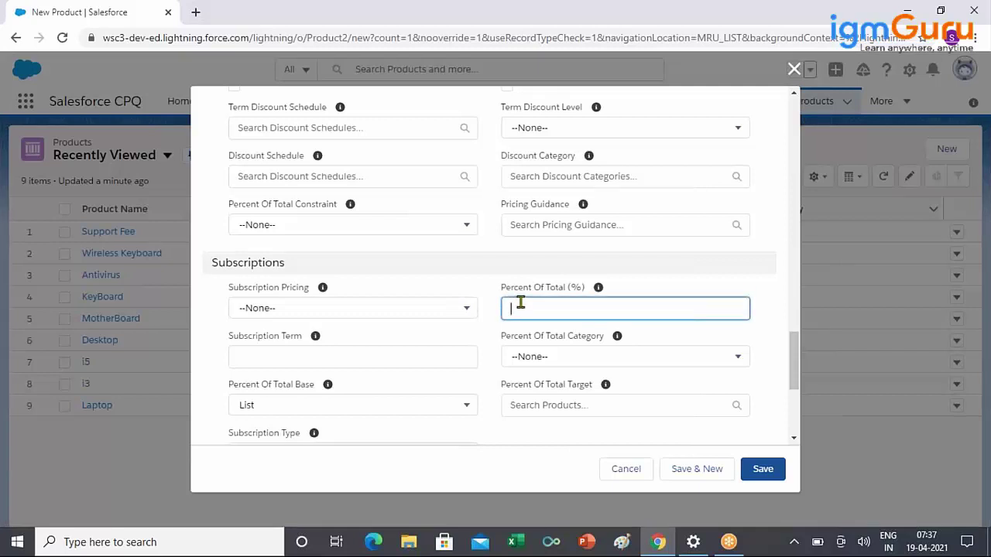
left_click(484, 260)
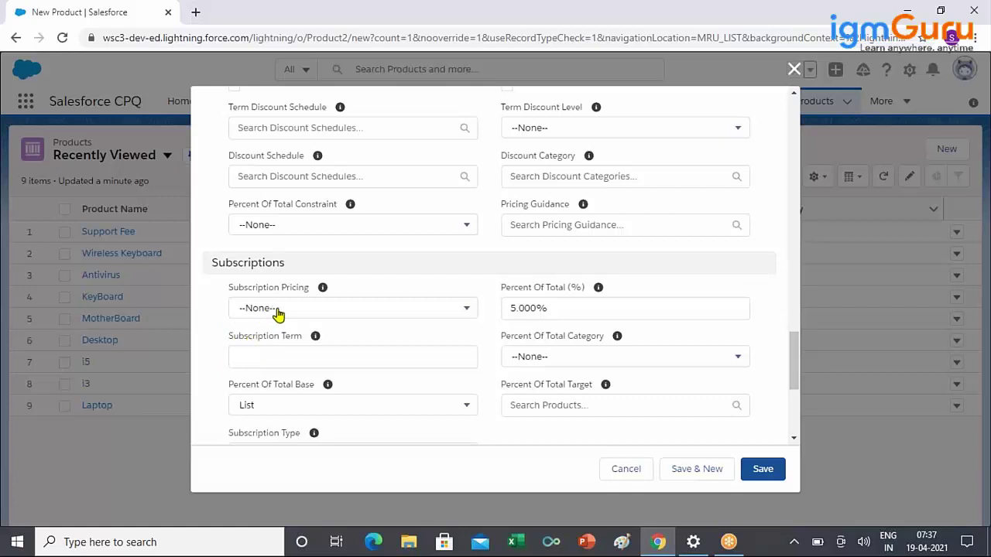
scroll(279, 319, "up", 4)
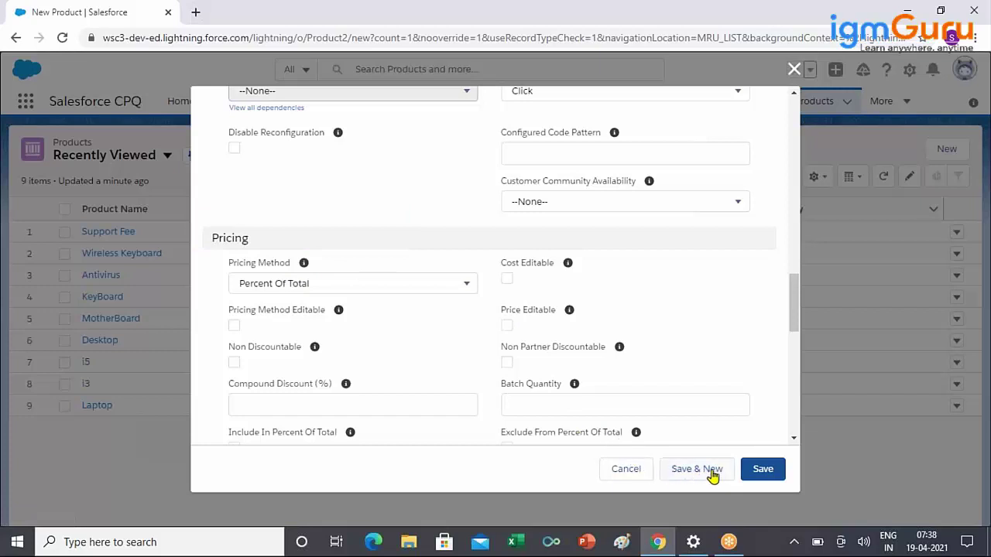
left_click(749, 475)
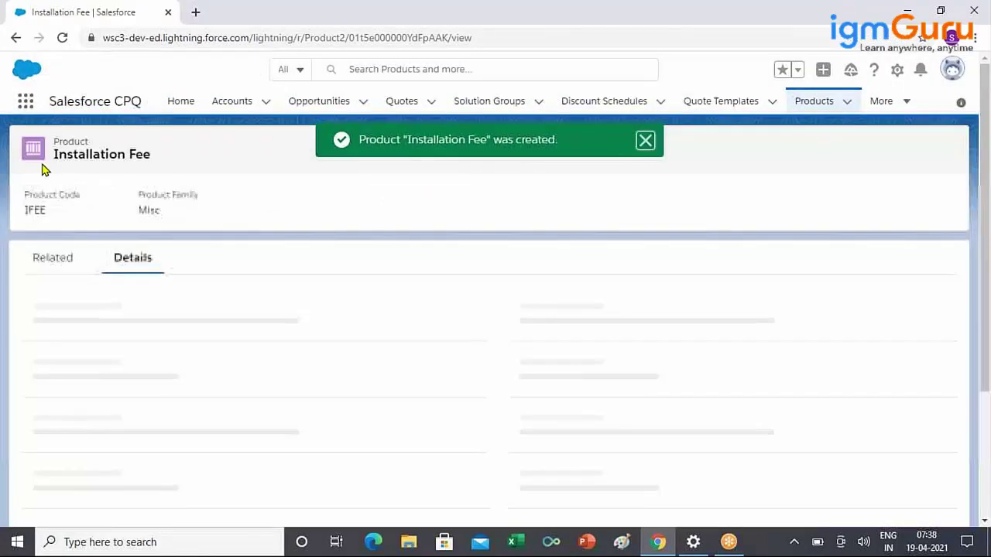
Step: Add a standard price to the Installation Fee product with a list price of 0 and save the entry
left_click(62, 268)
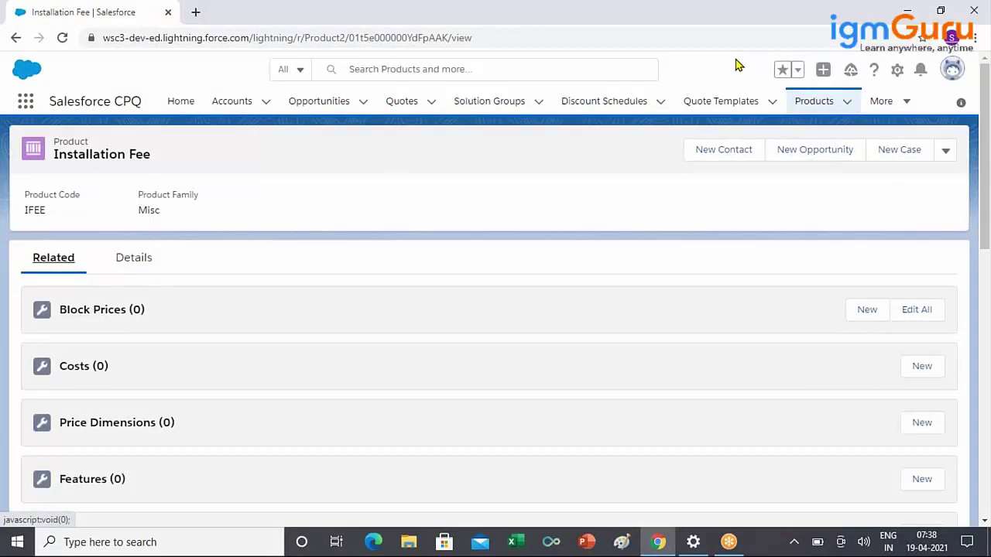
scroll(464, 374, "down", 10)
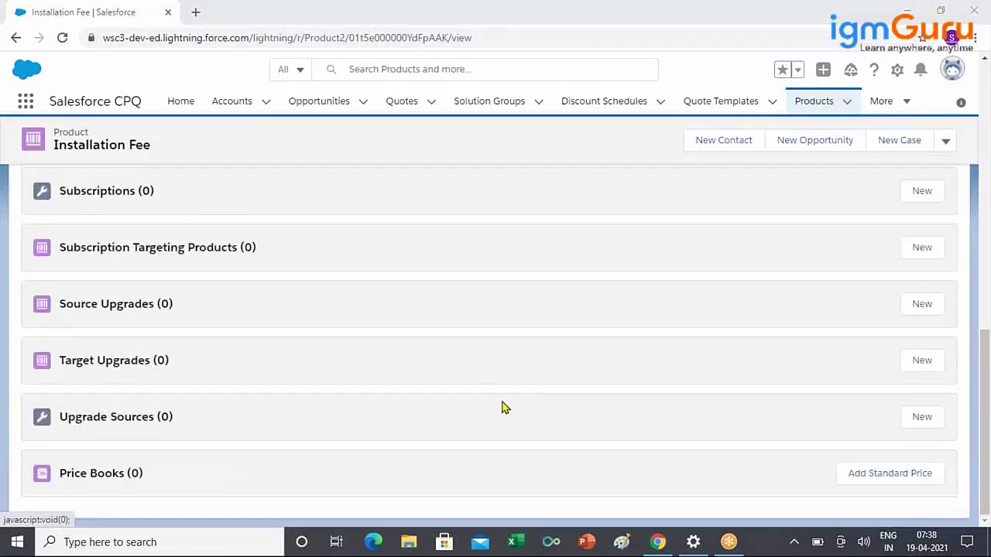
left_click(863, 474)
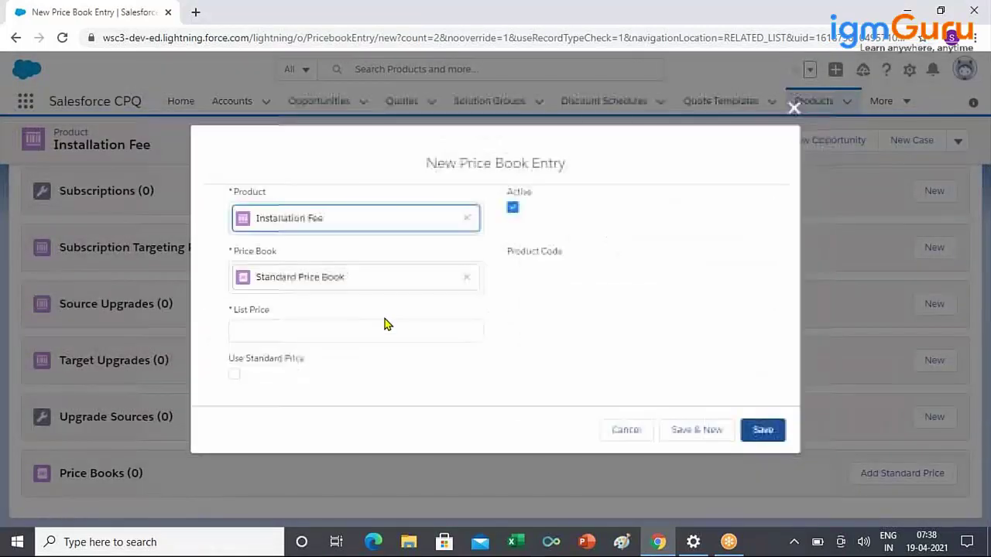
left_click(327, 331)
type("0")
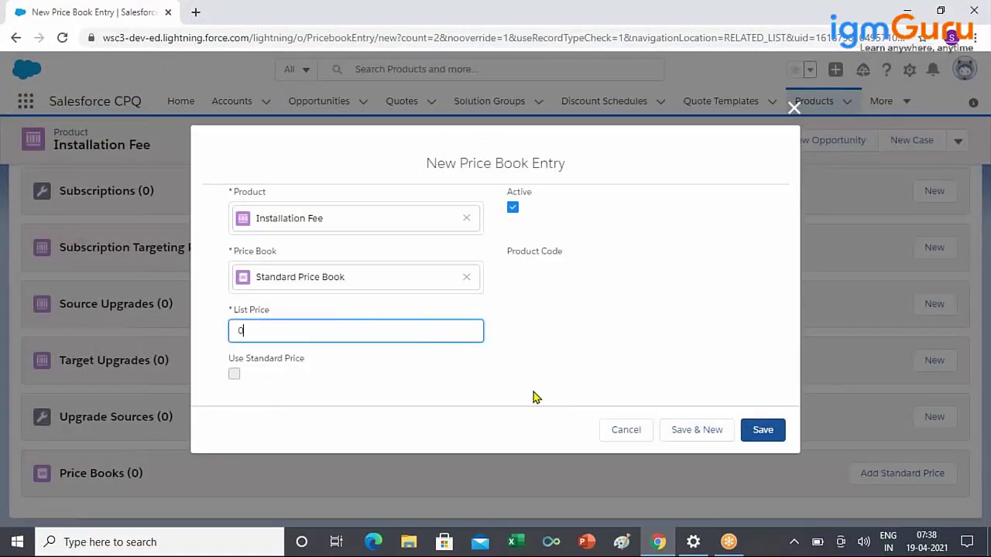
left_click(767, 431)
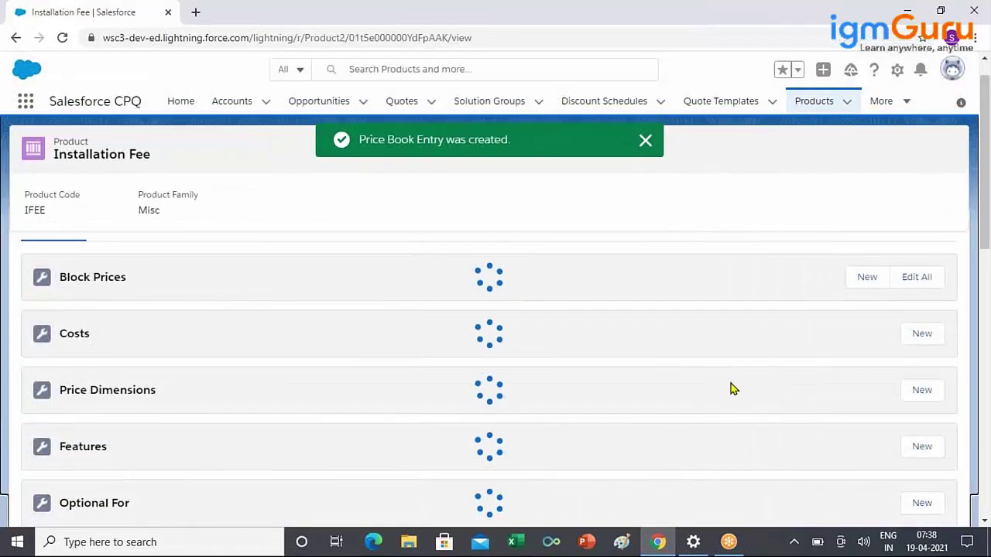
Step: Add the Installation Fee product to the Standard price book in USD and save the price book entry
scroll(726, 376, "down", 10)
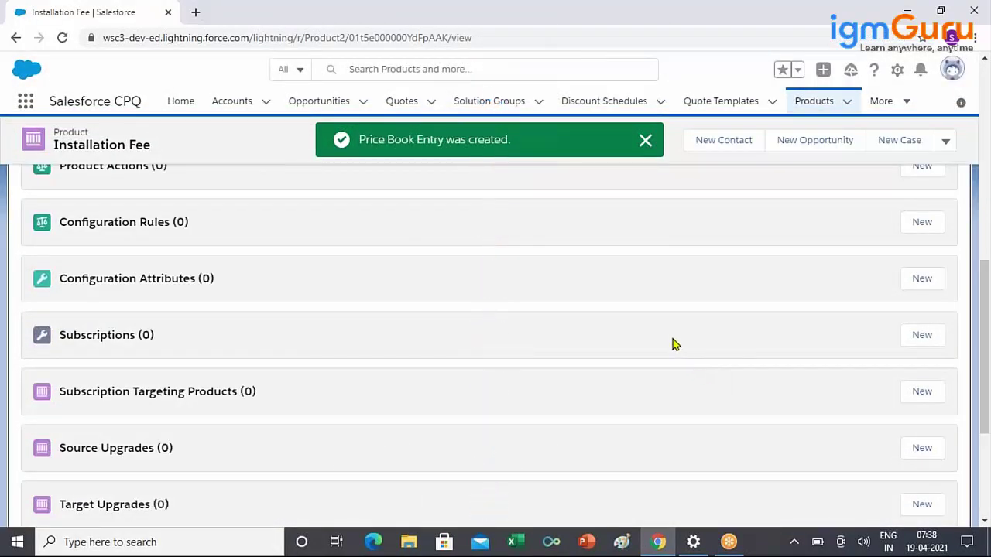
scroll(664, 352, "down", 3)
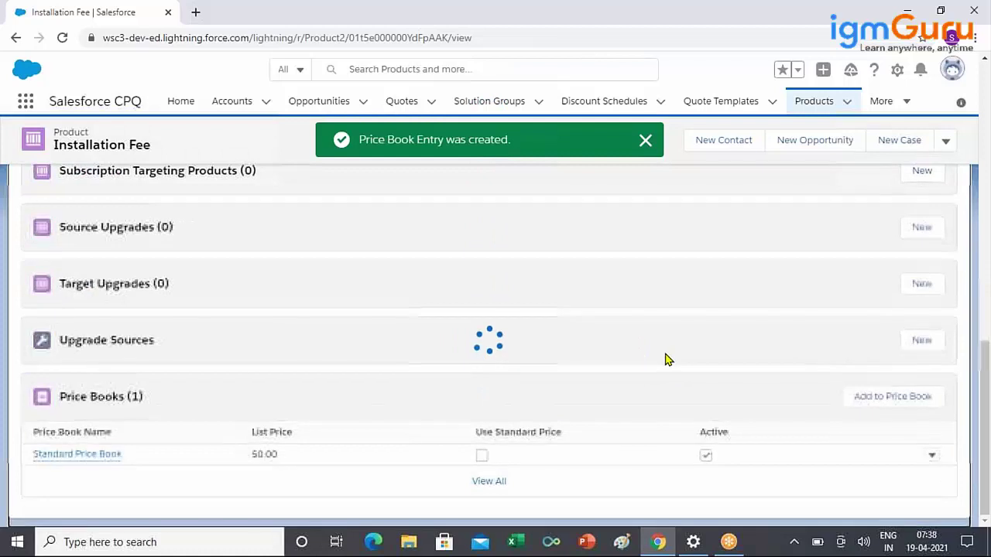
left_click(905, 403)
left_click(458, 286)
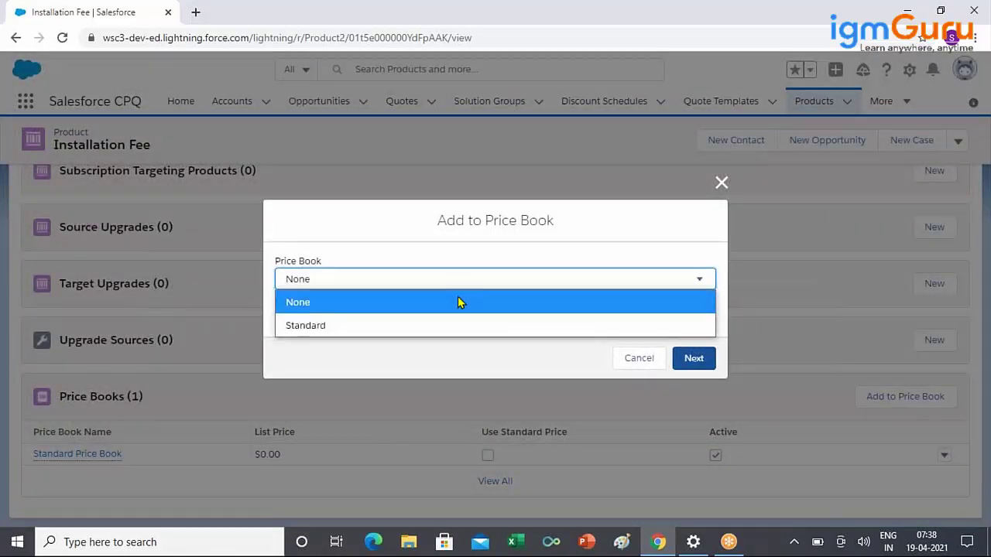
left_click(457, 332)
left_click(457, 321)
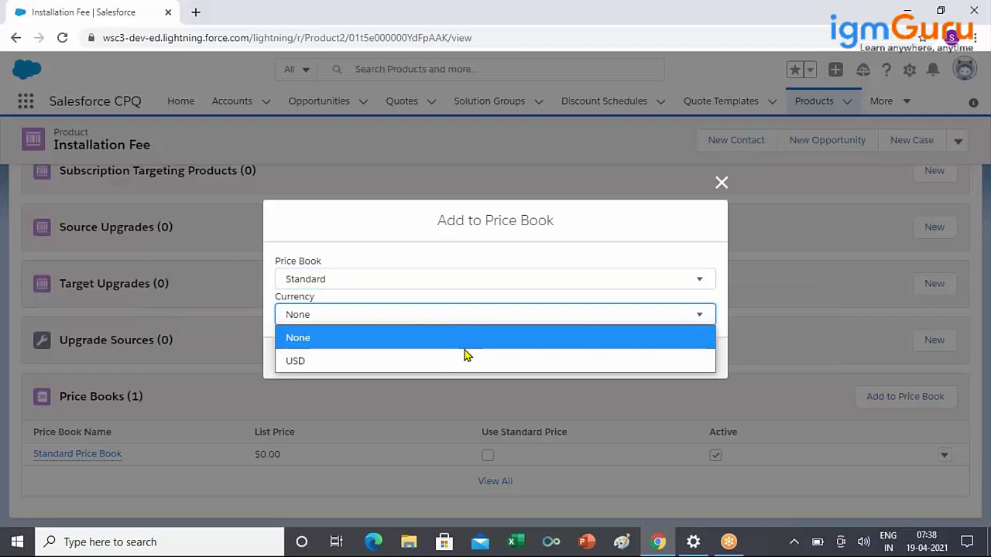
left_click(465, 356)
left_click(696, 359)
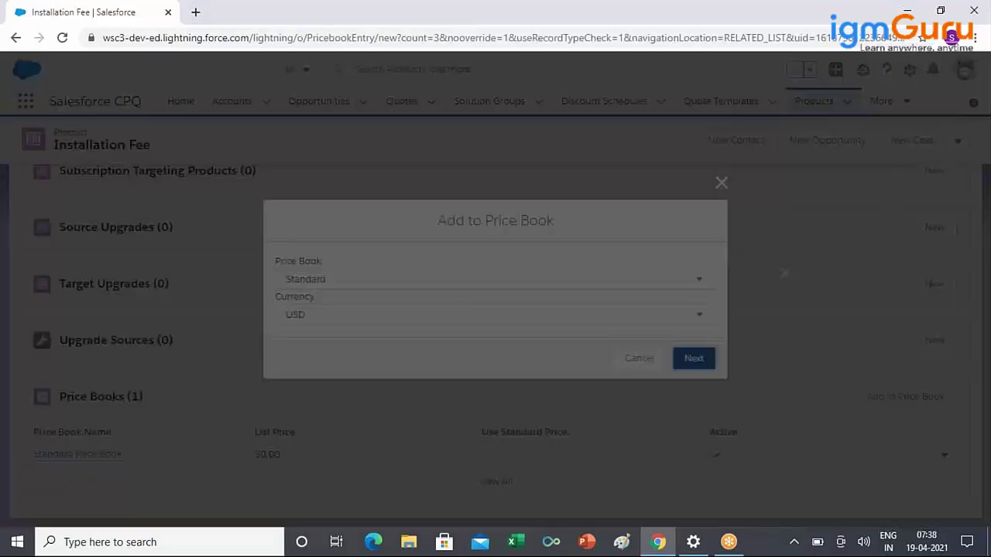
left_click(771, 438)
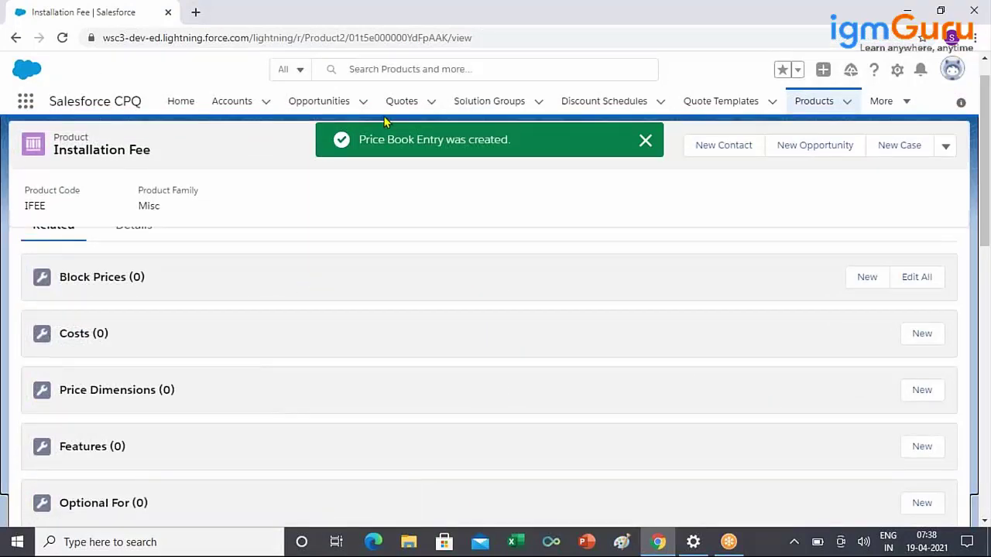
Step: Open the recently viewed draft quote in a separate browser tab and bring up its quote lines for editing
middle_click(415, 105)
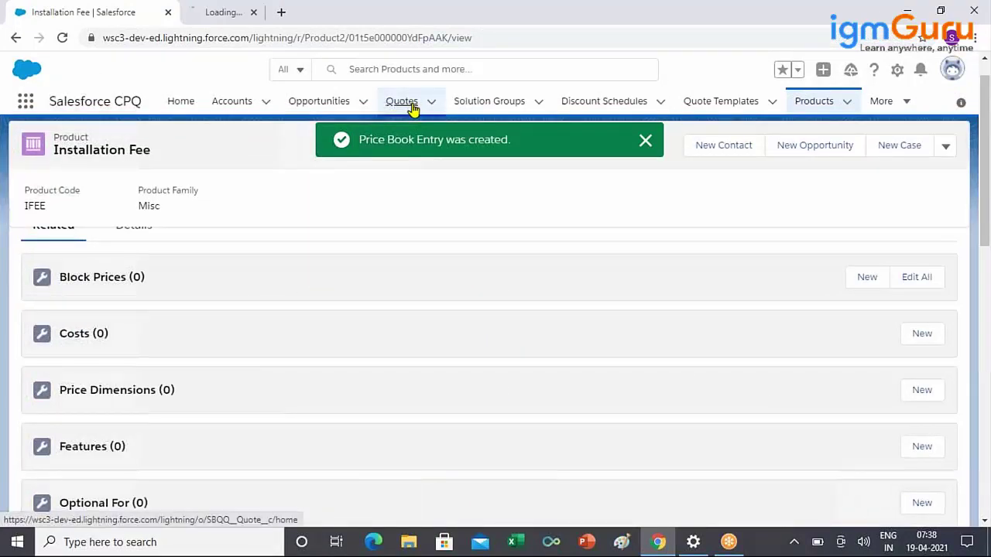
left_click(245, 19)
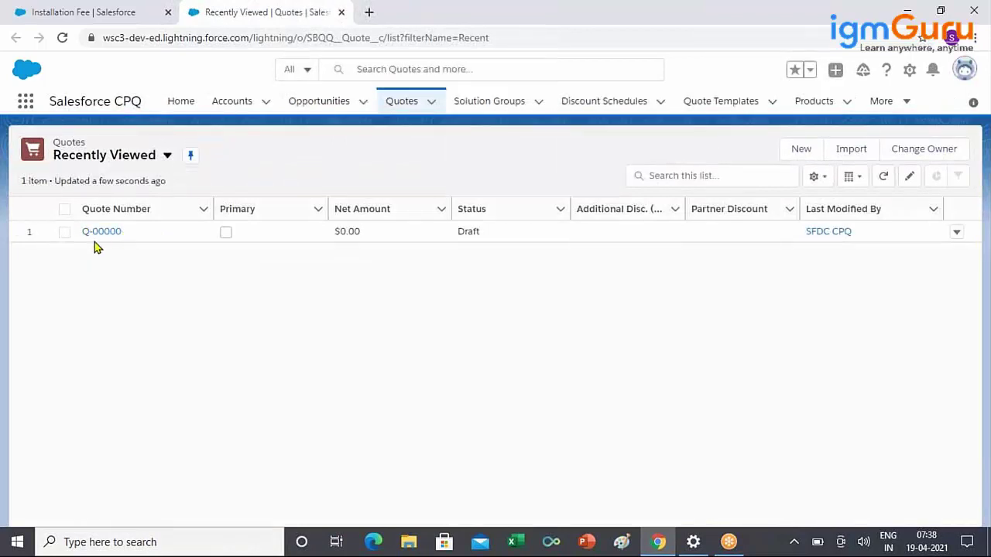
left_click(101, 232)
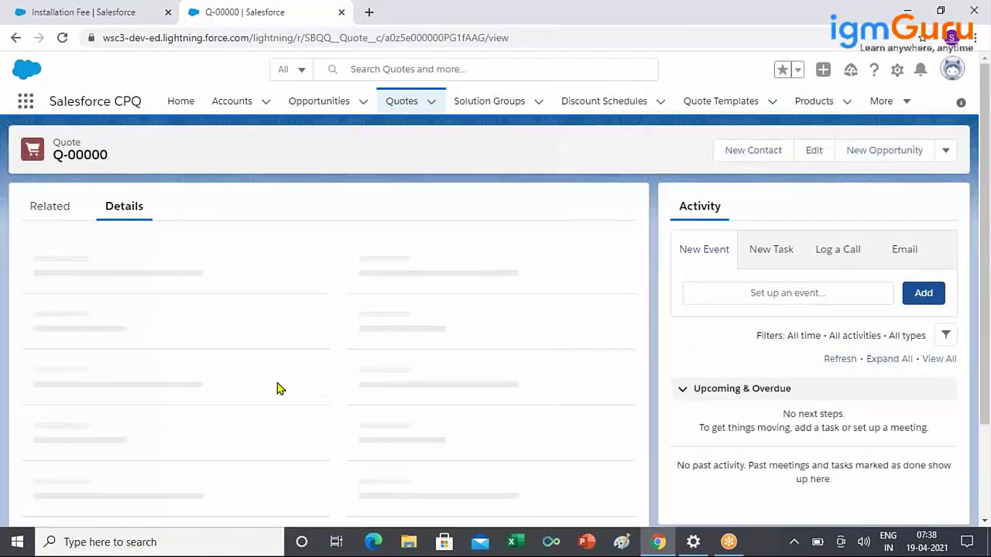
scroll(278, 385, "down", 3)
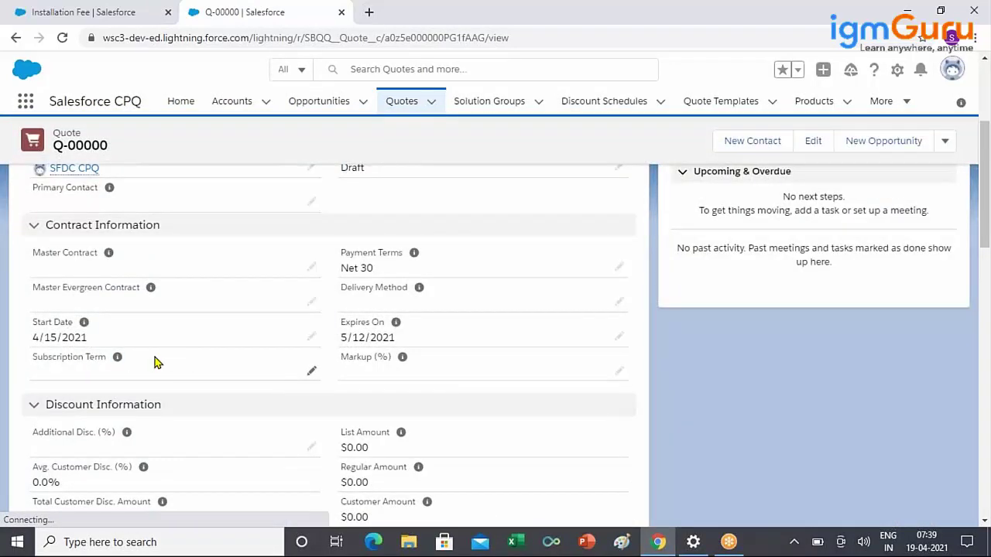
scroll(241, 374, "down", 1)
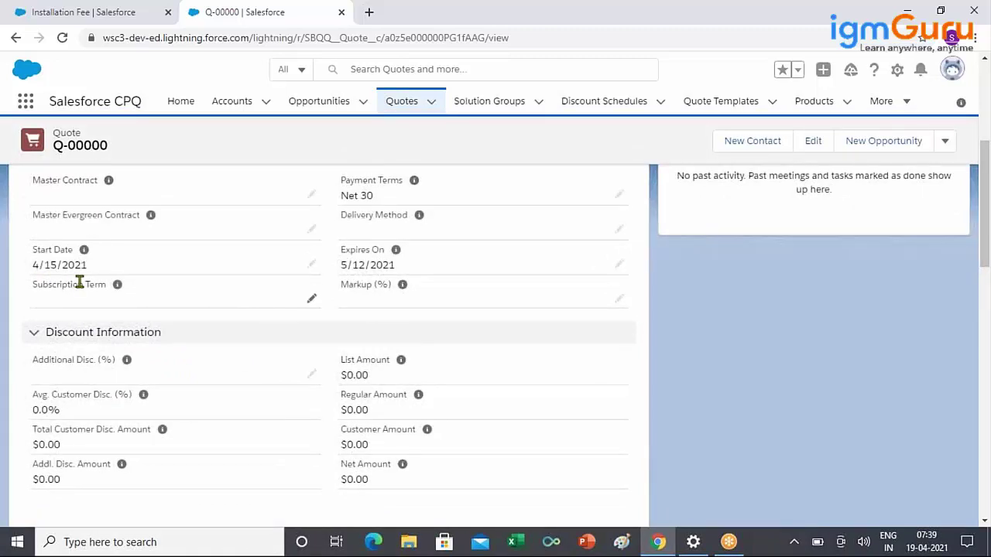
scroll(343, 380, "down", 10)
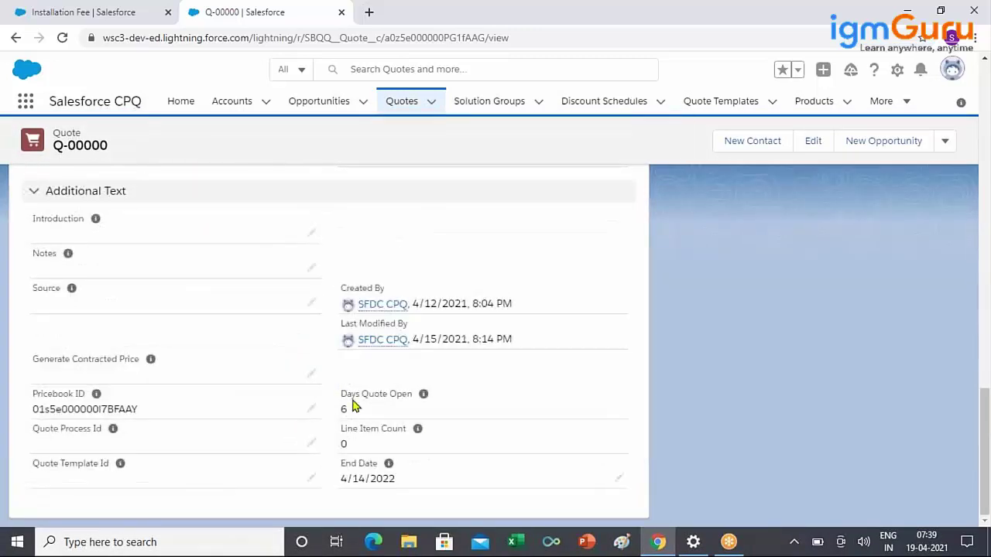
scroll(813, 363, "up", 5)
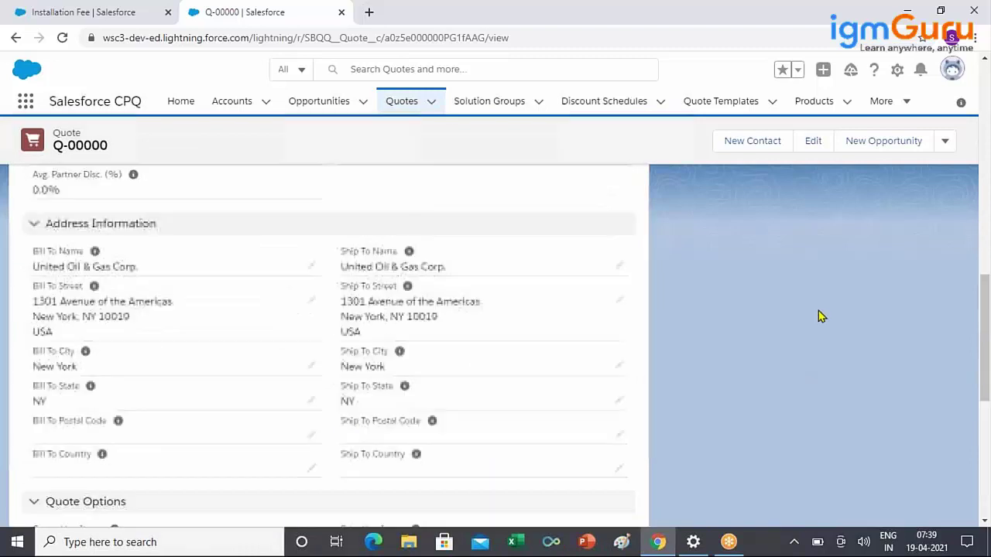
left_click(945, 149)
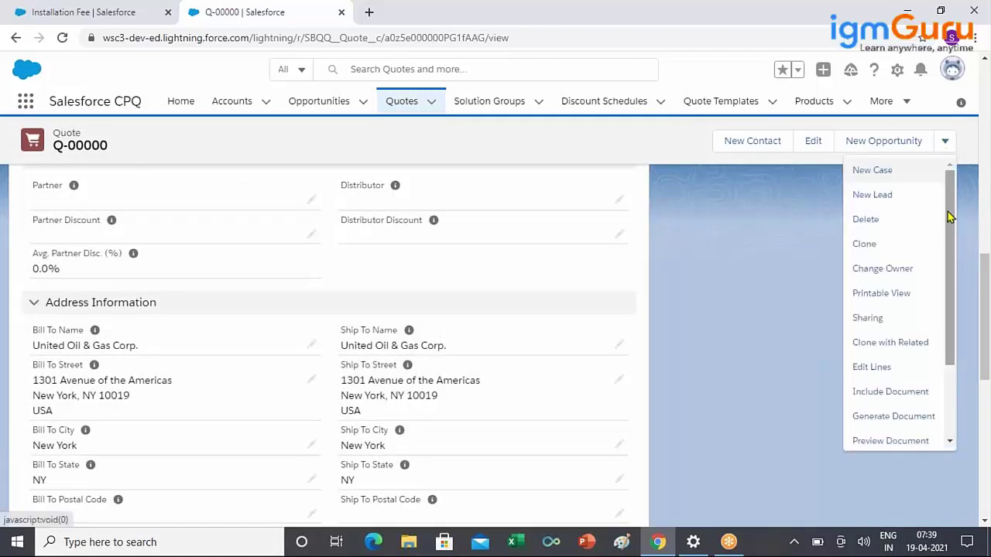
left_click(863, 373)
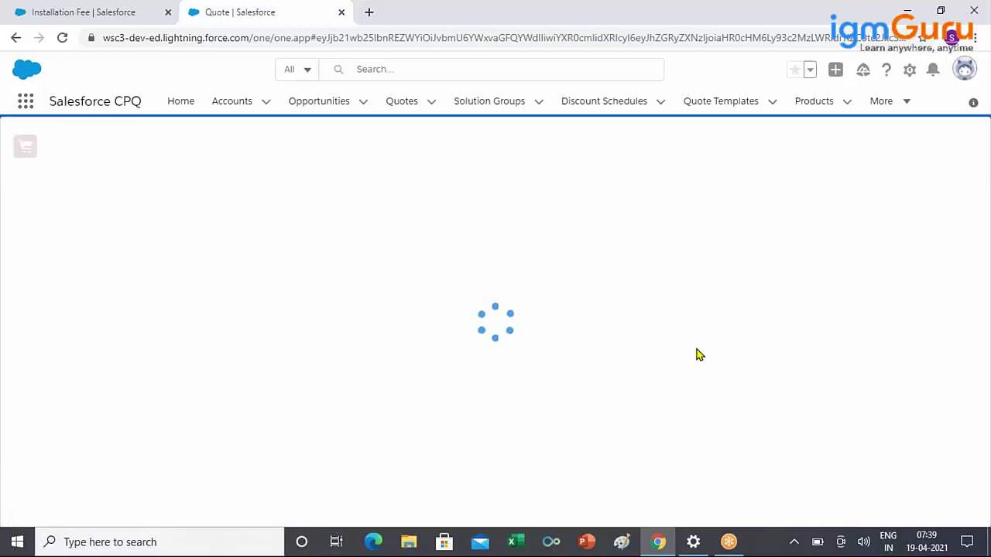
Step: Add the products GenWatt Diesel 10kW, GenWatt Diesel 1000kW and Installation Fee to the quote
left_click(557, 156)
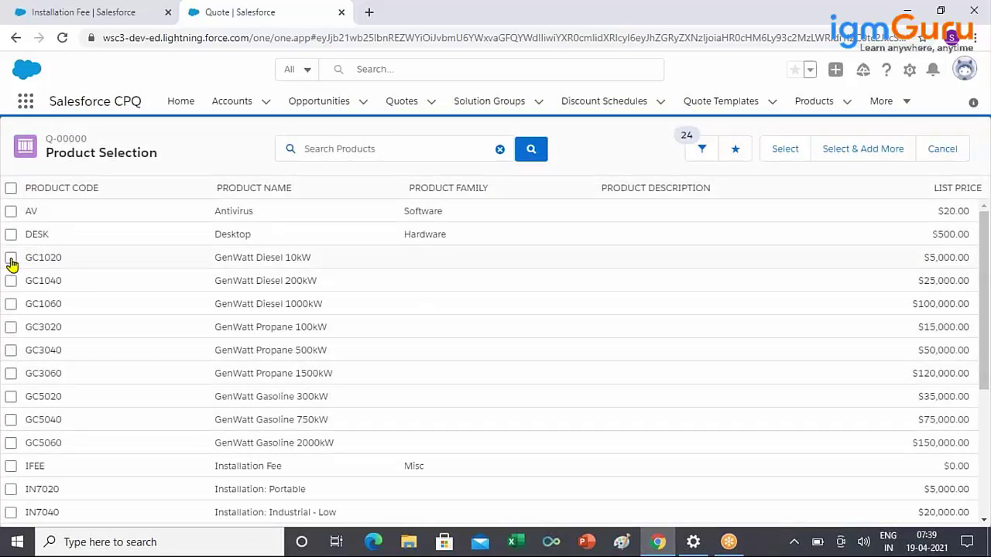
left_click(10, 467)
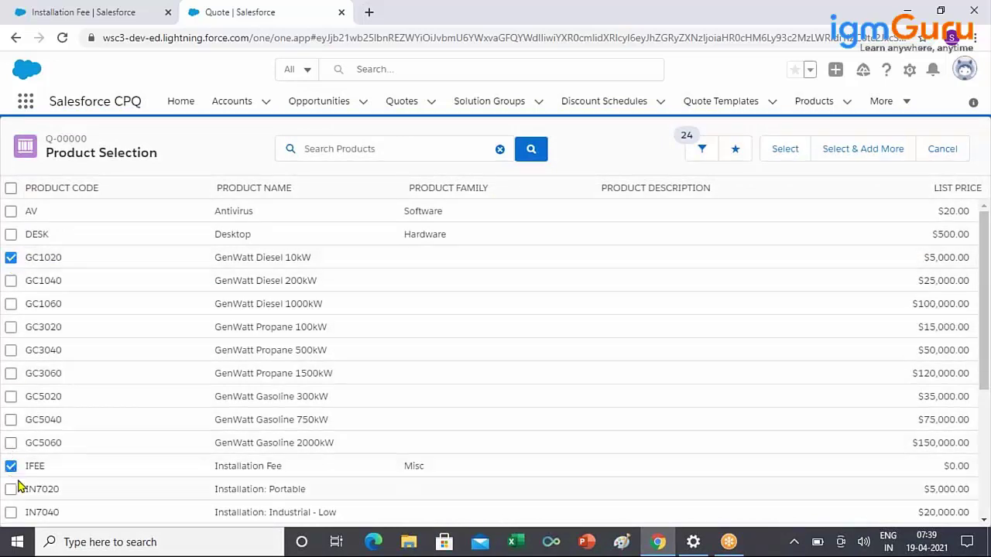
left_click(11, 304)
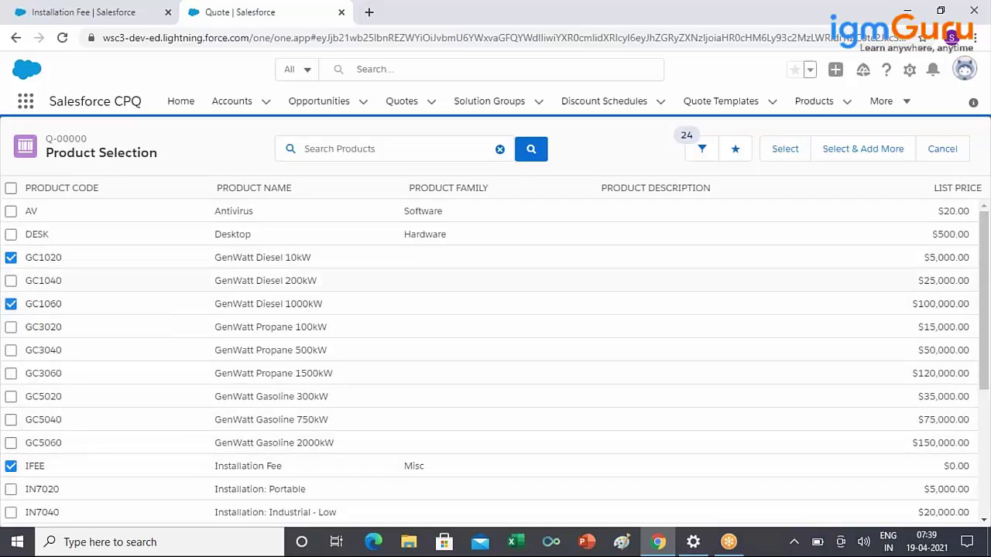
left_click(785, 149)
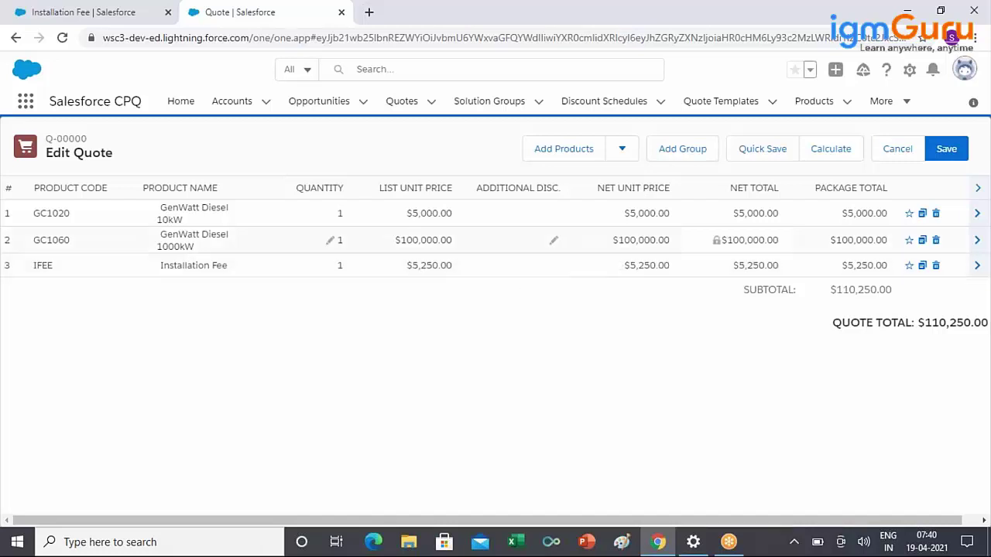
Step: Examine the Installation Fee product's pricing settings in its details and edit form, then close the form without changes
left_click(135, 21)
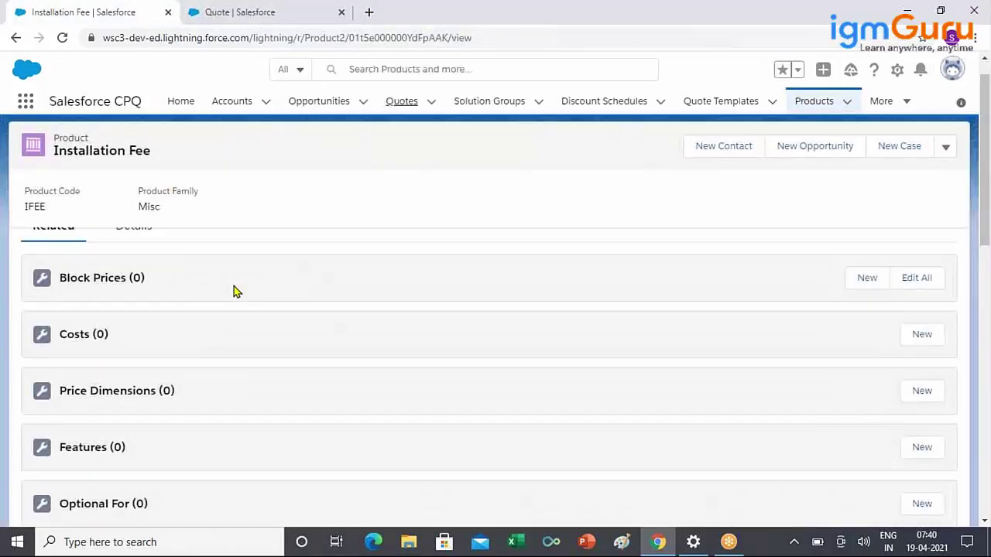
left_click(150, 261)
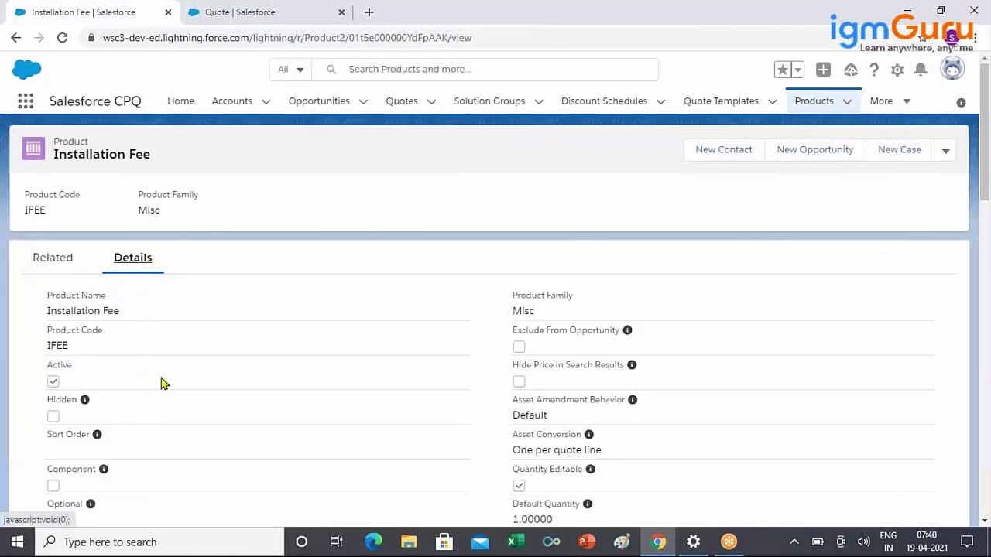
scroll(161, 381, "down", 5)
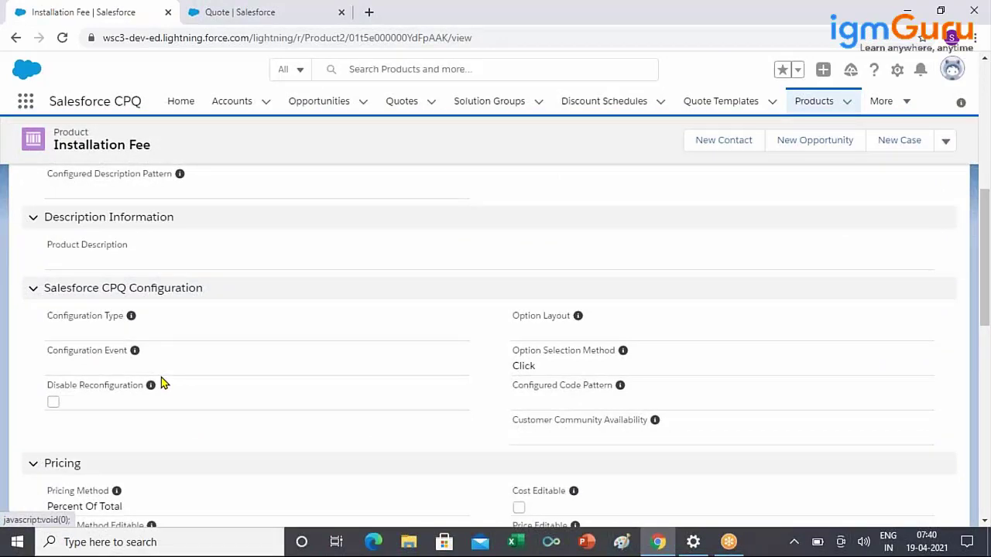
scroll(573, 426, "down", 1)
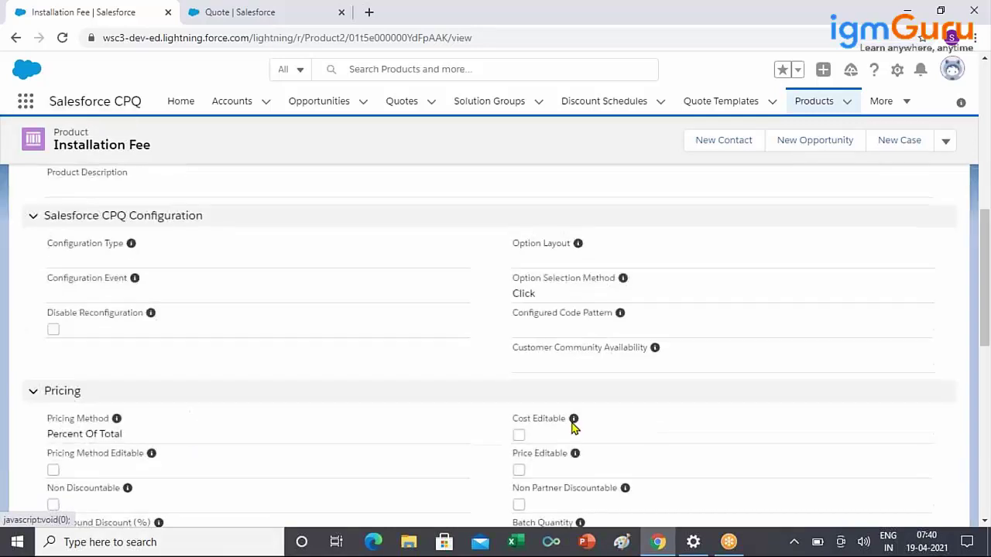
left_click(946, 141)
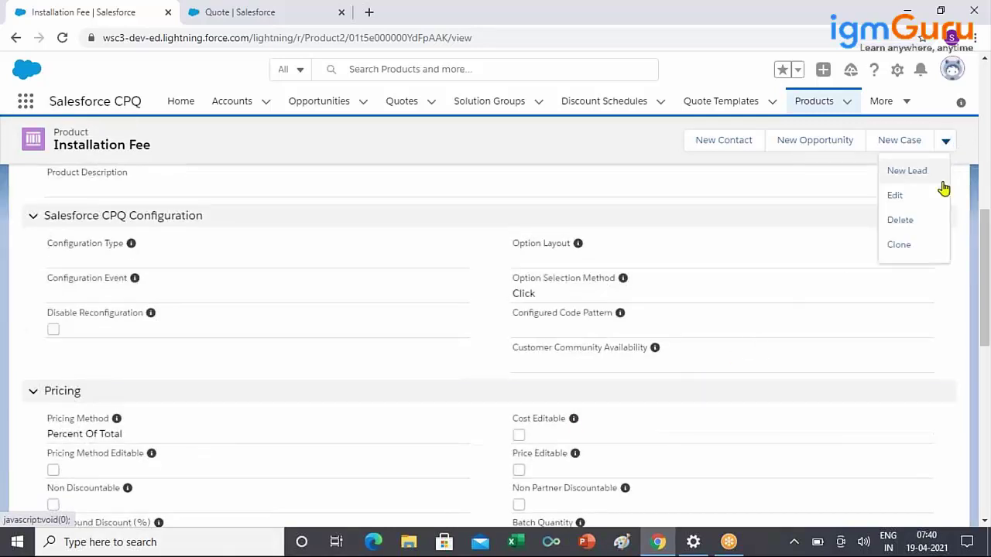
left_click(899, 195)
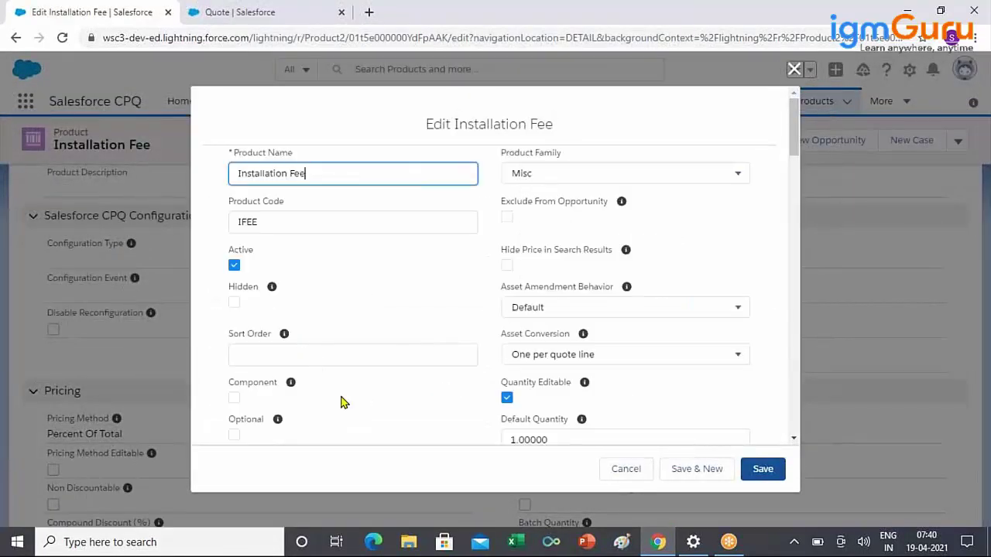
scroll(346, 403, "down", 6)
scroll(350, 402, "down", 2)
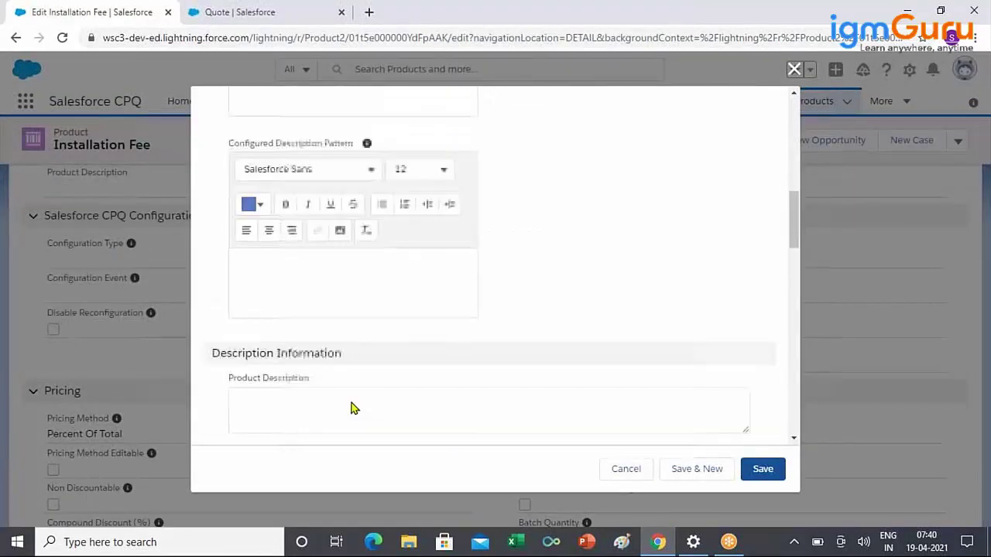
scroll(350, 402, "down", 3)
scroll(361, 381, "down", 2)
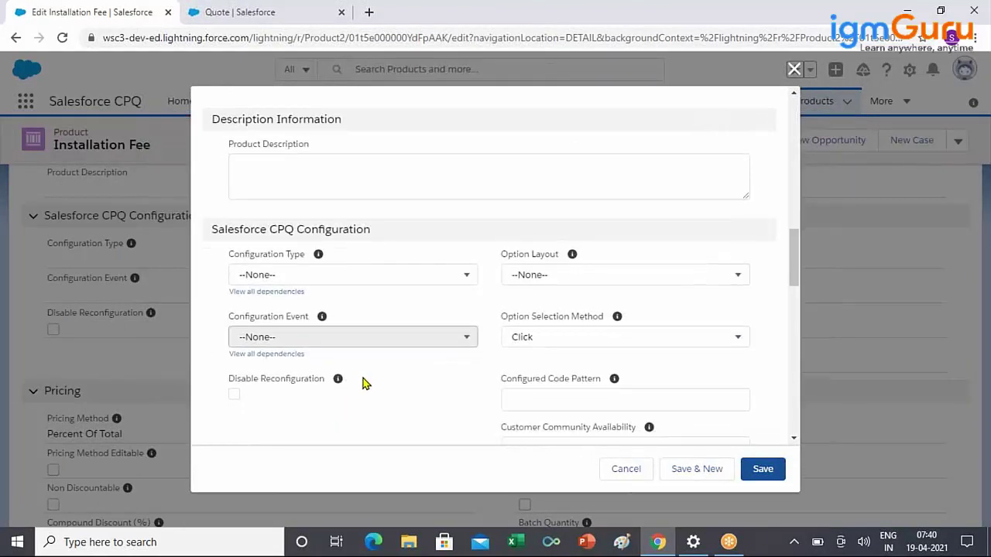
scroll(369, 386, "down", 1)
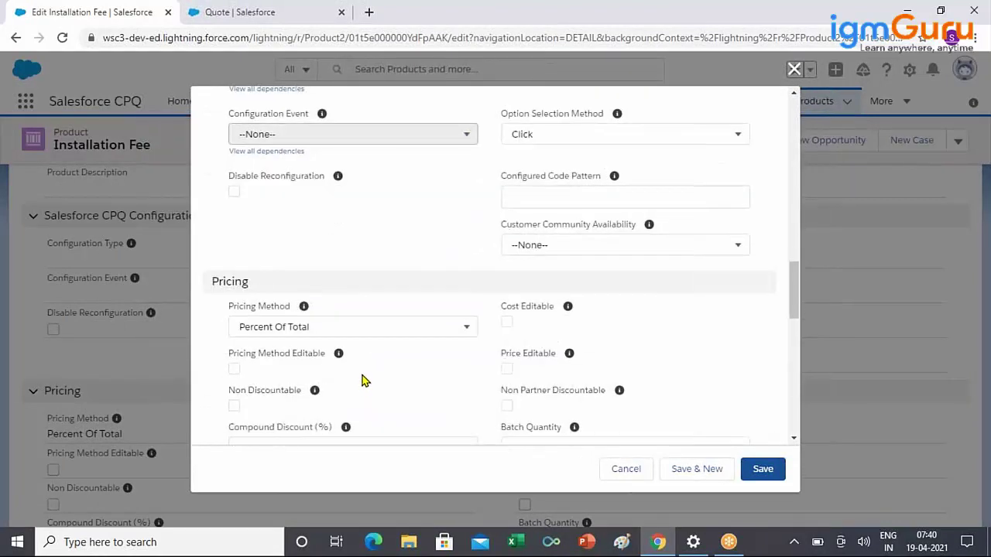
left_click(795, 69)
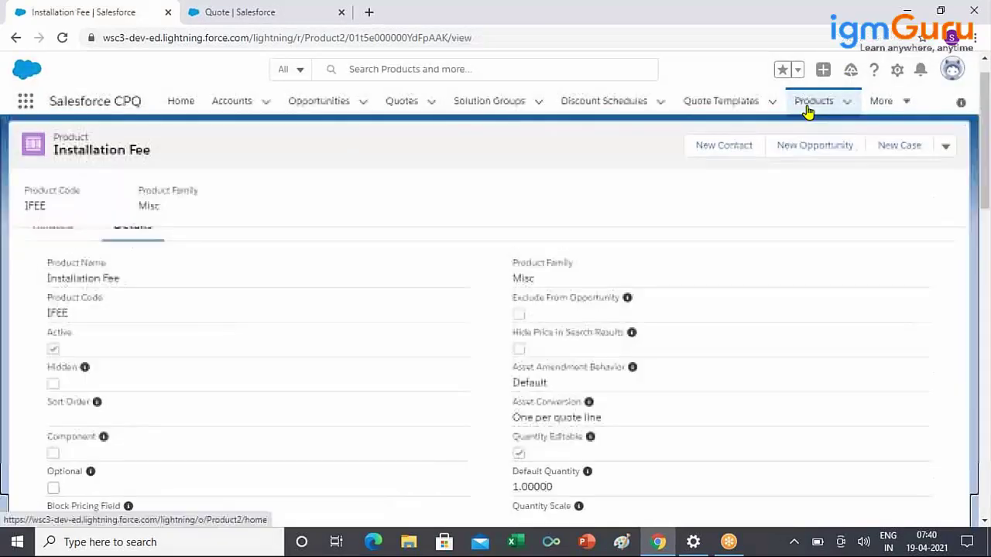
Step: Start a new product record and examine the percent-of-total inclusion and exclusion options among its pricing fields
left_click(813, 101)
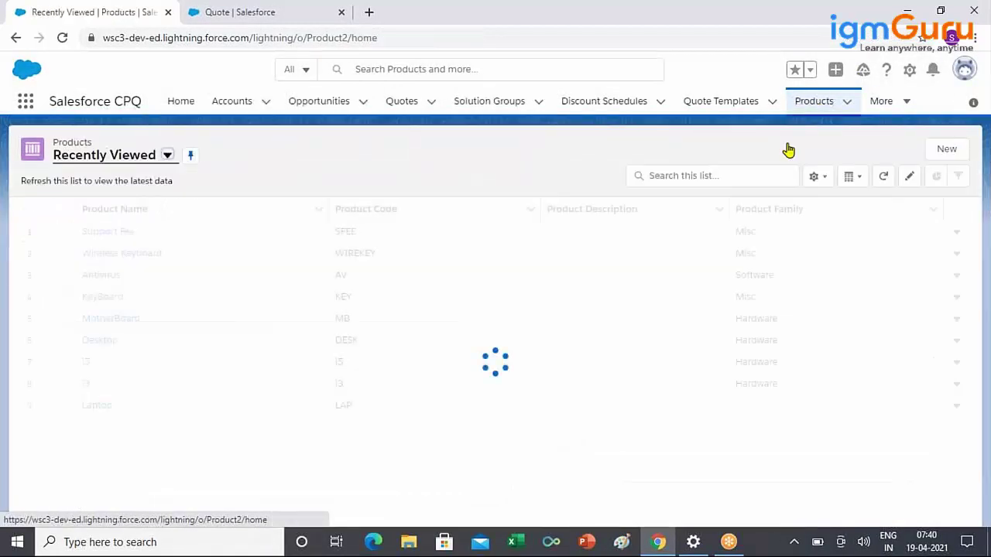
left_click(946, 152)
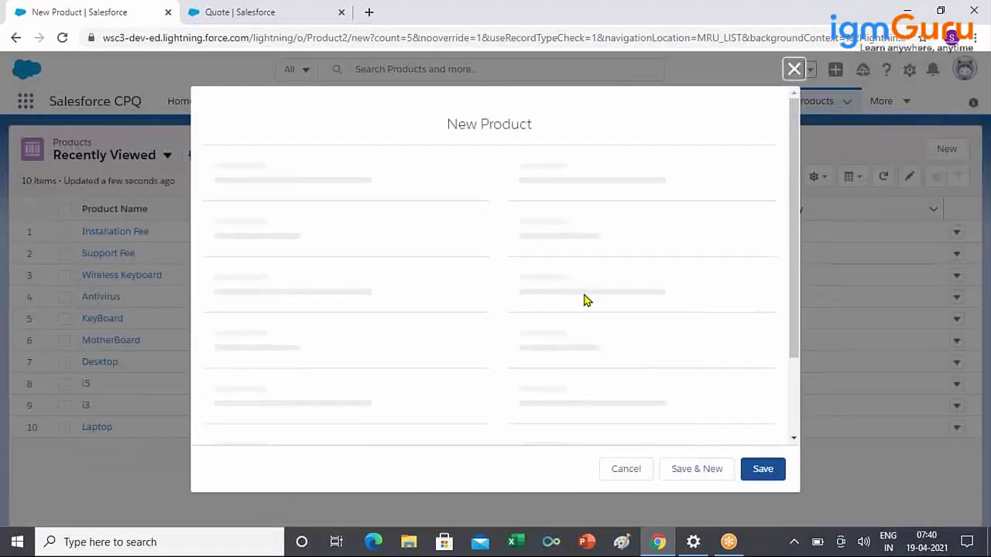
scroll(407, 349, "down", 10)
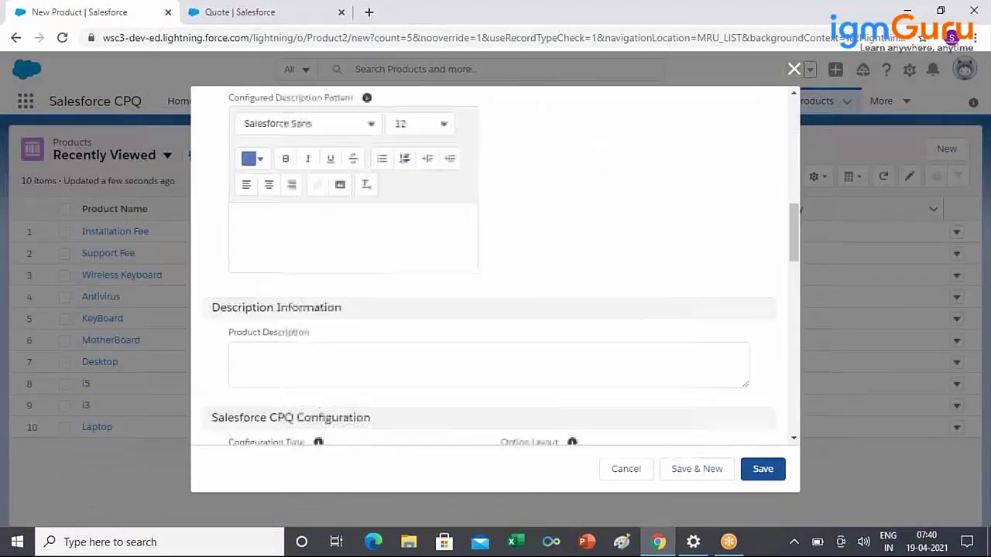
scroll(381, 236, "down", 5)
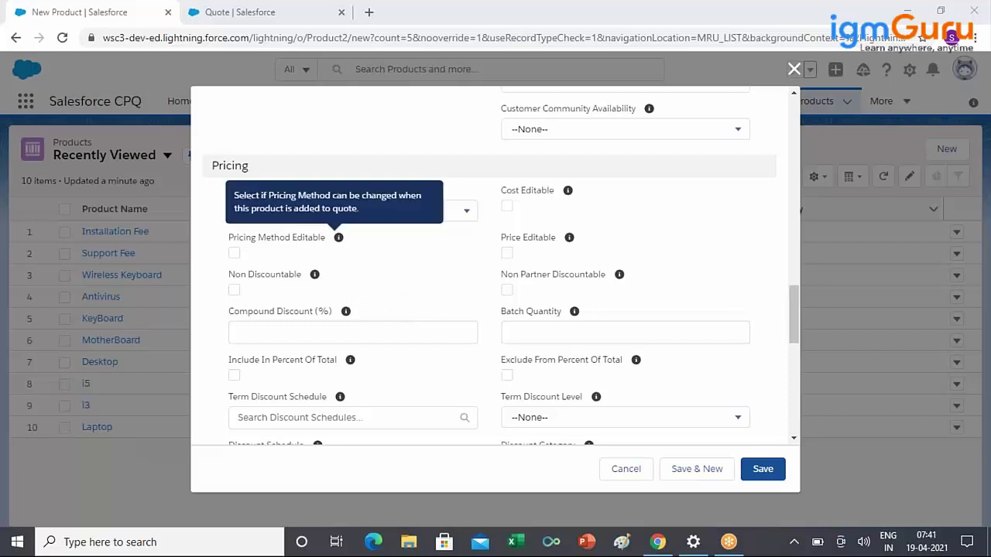
Step: Switch to the quote's browser tab and add the Antivirus product to the quote lines
left_click(256, 16)
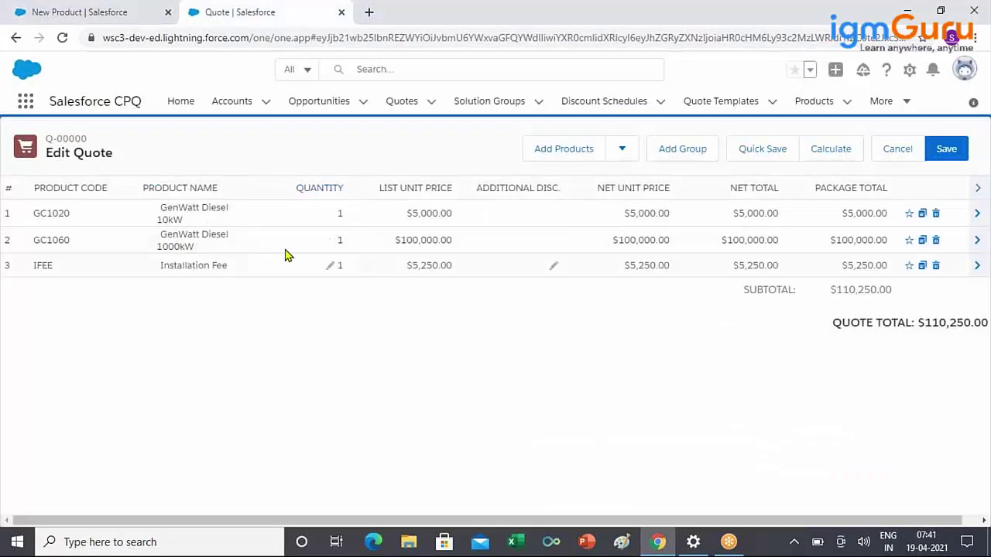
left_click(557, 162)
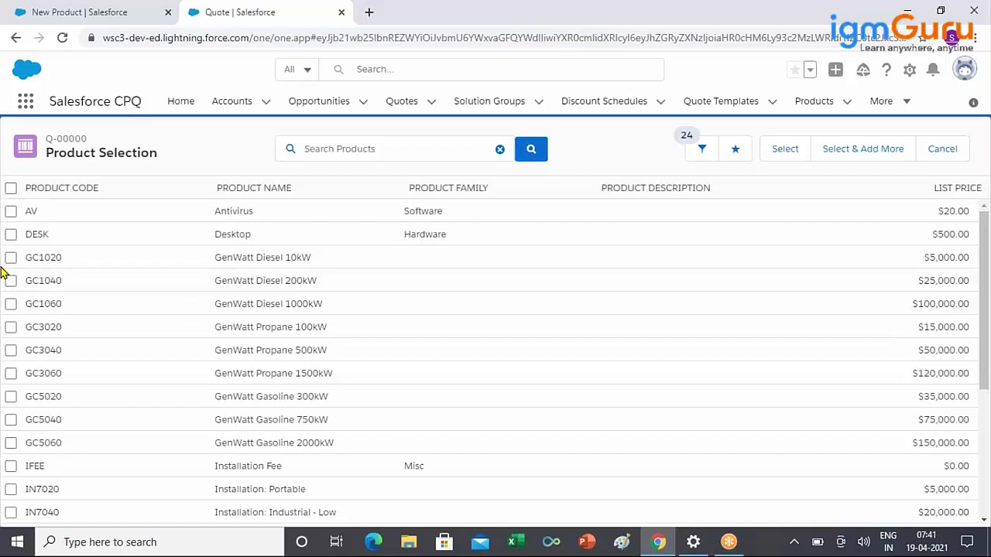
left_click(11, 211)
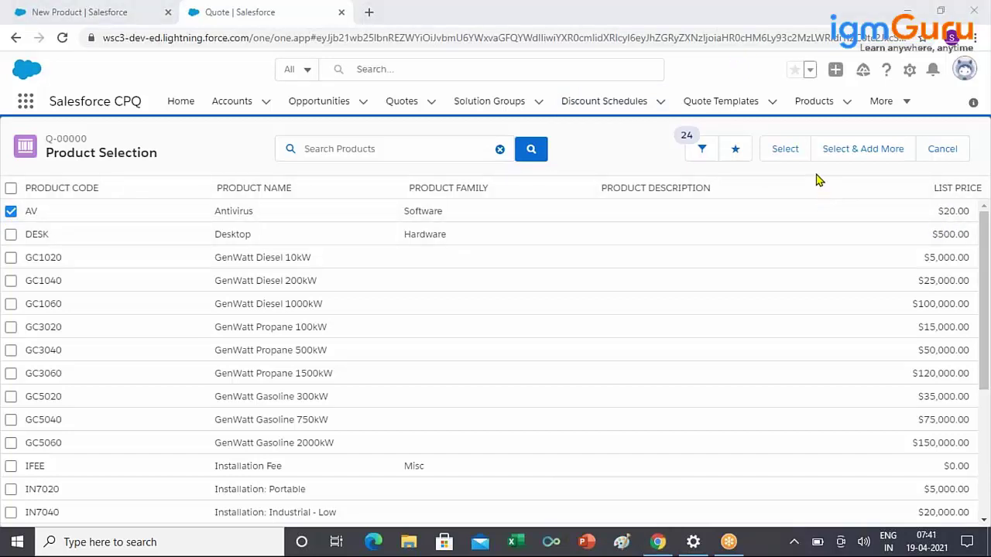
left_click(785, 155)
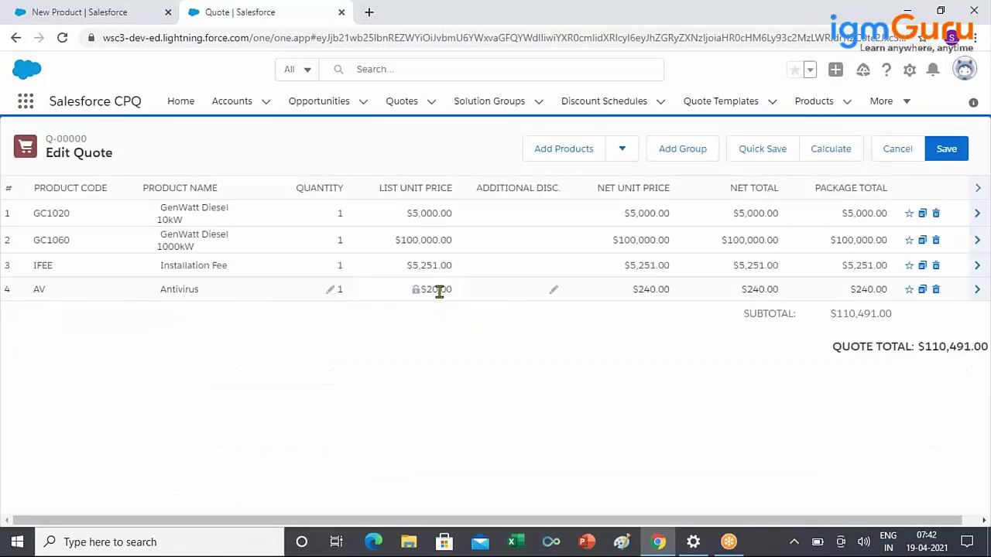
Step: Review the available pricing methods in the new product form and return to the quote's lines for comparison
left_click(93, 11)
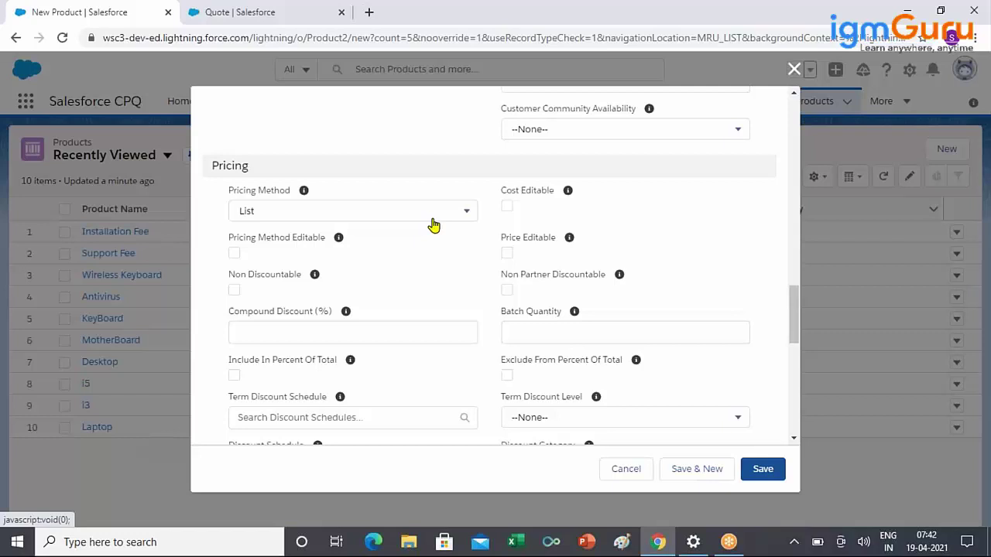
left_click(432, 217)
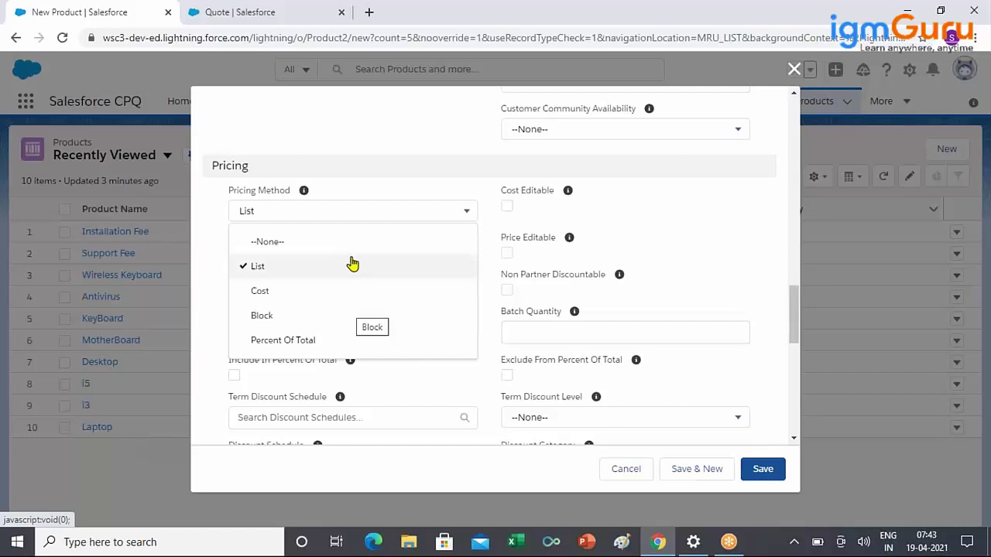
left_click(693, 26)
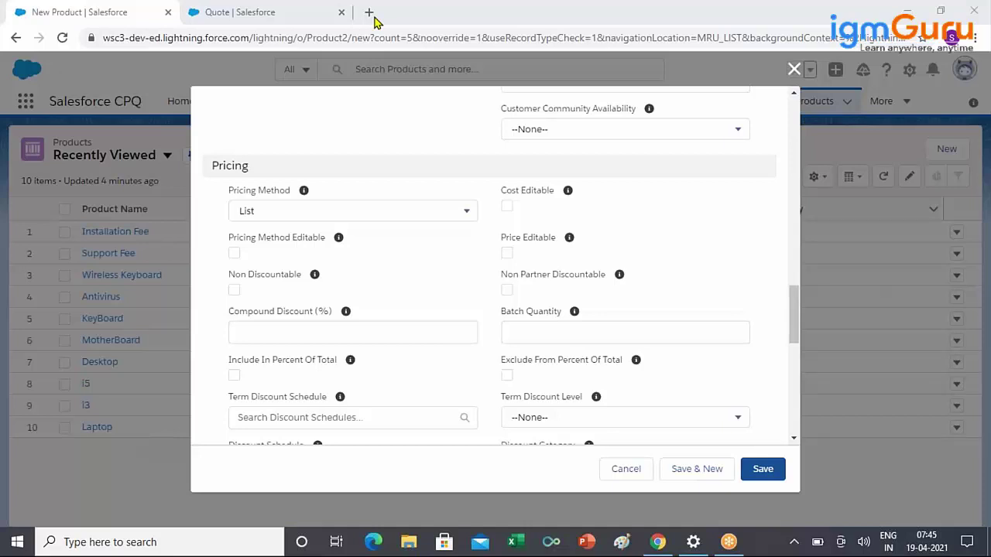
key("ctrl+Tab")
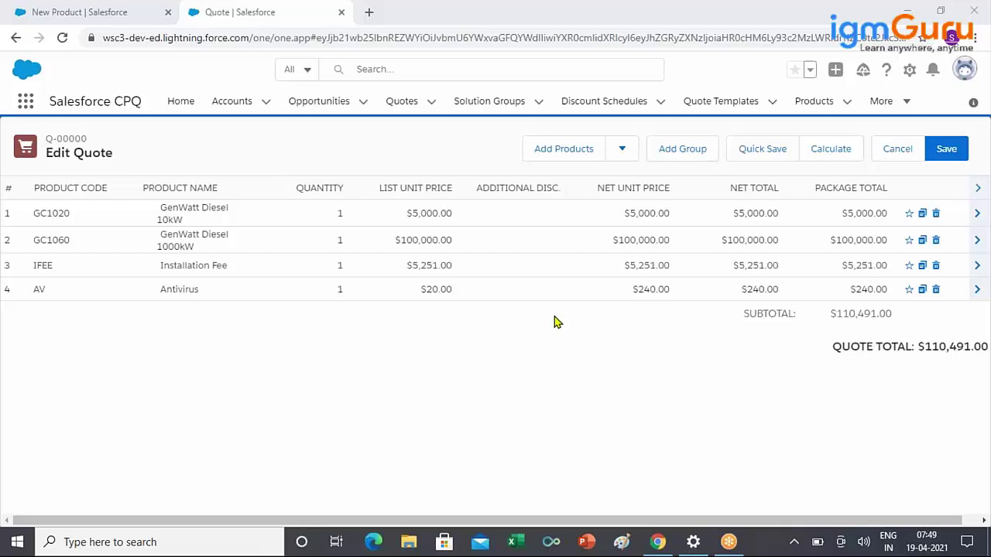
Step: Fill in the new product form with name Netflix, family Software and code NET, and make the product active
left_click(82, 20)
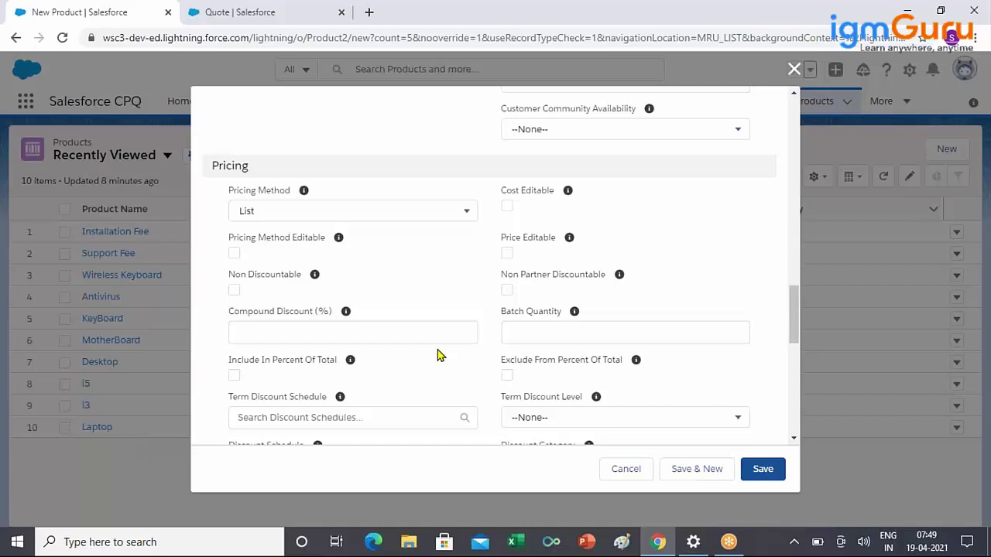
scroll(432, 329, "up", 10)
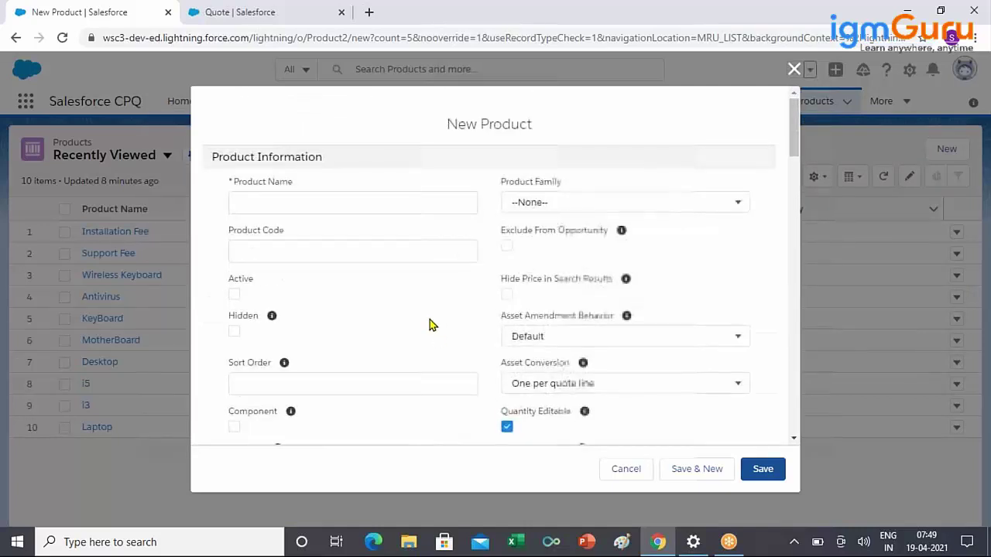
left_click(316, 206)
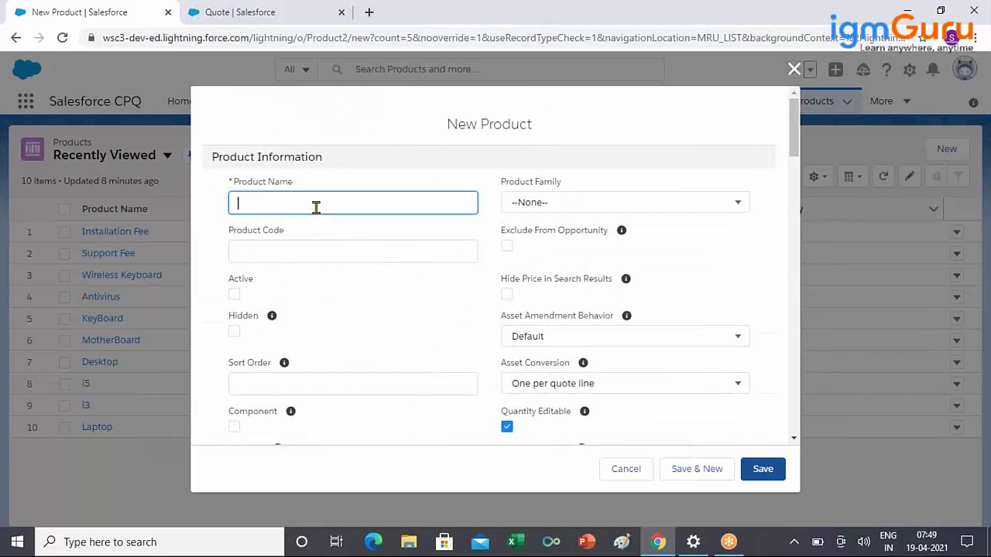
type("Netflix")
left_click(608, 210)
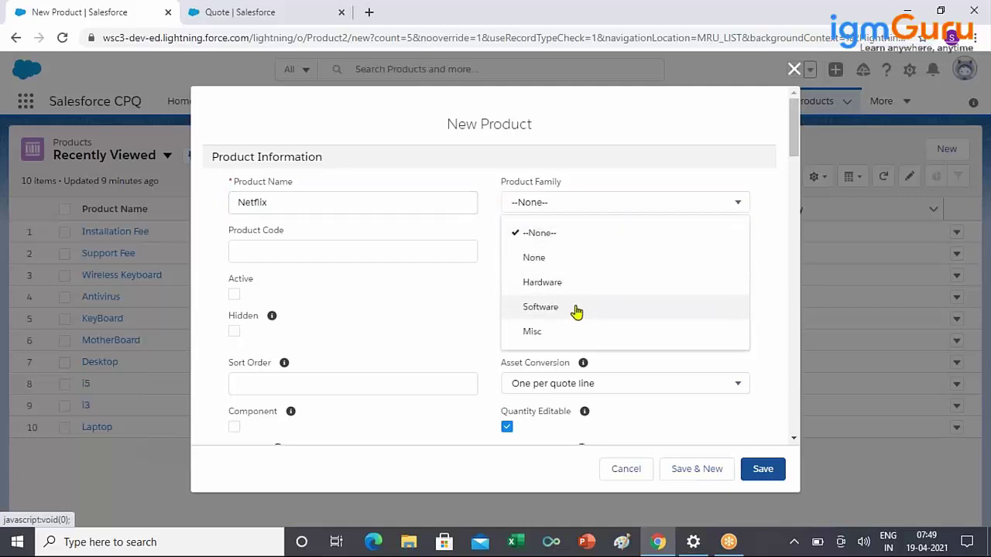
left_click(576, 310)
left_click(328, 254)
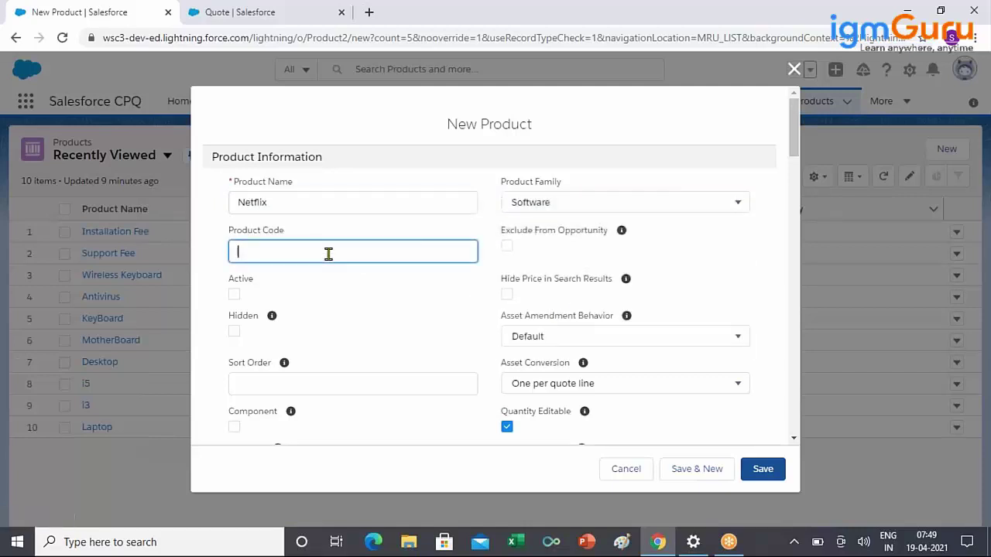
type("NET")
left_click(236, 295)
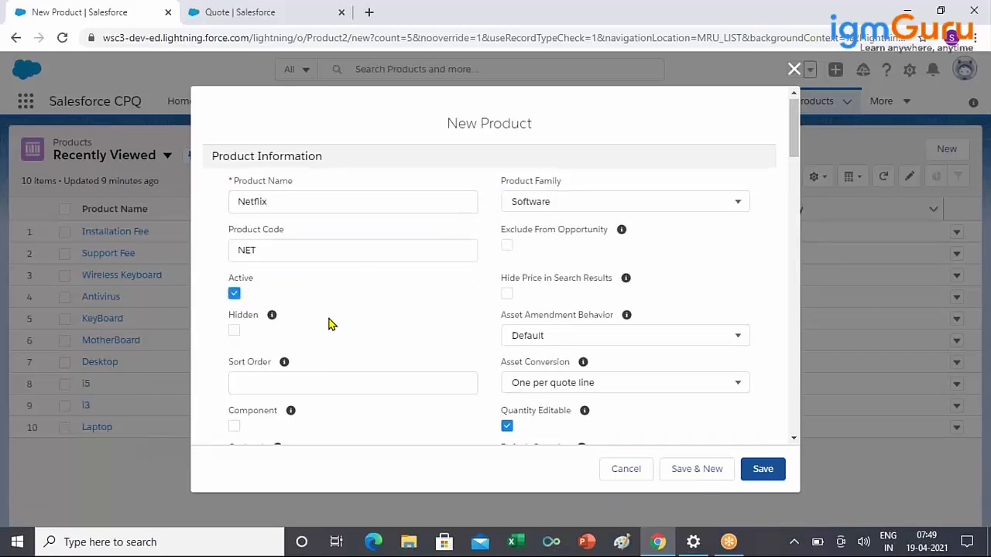
Step: Set the Netflix product's pricing method to Block and save the product record
scroll(327, 325, "down", 5)
scroll(334, 325, "down", 8)
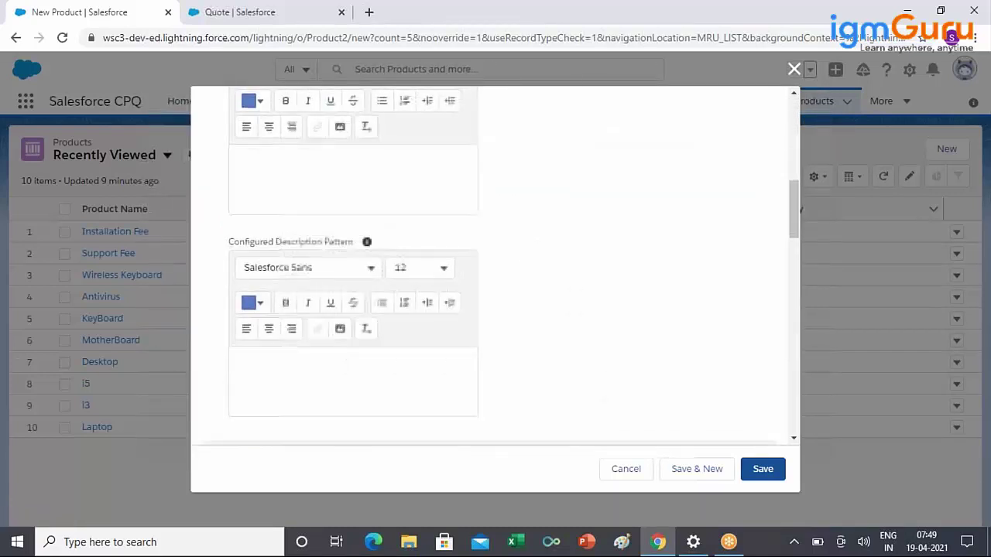
scroll(334, 326, "down", 6)
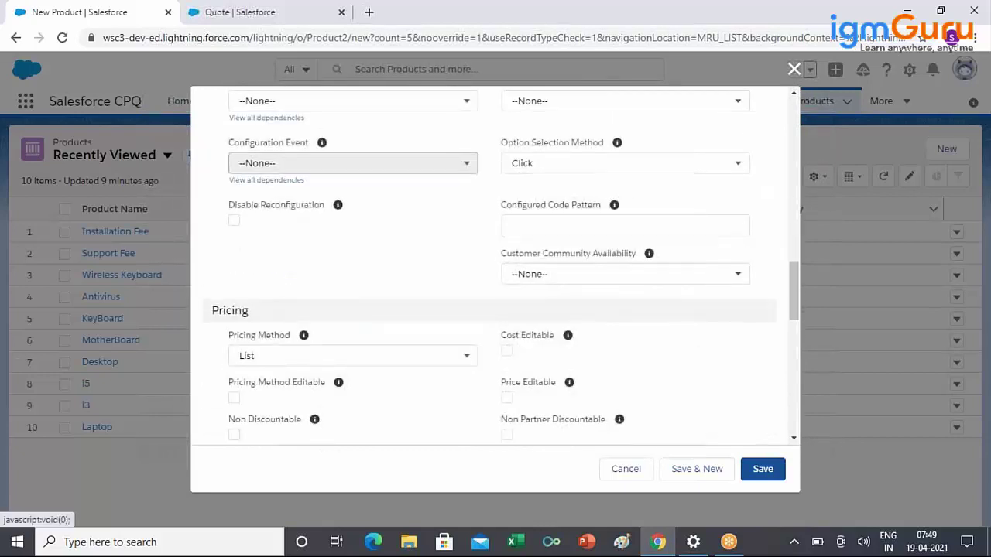
left_click(312, 215)
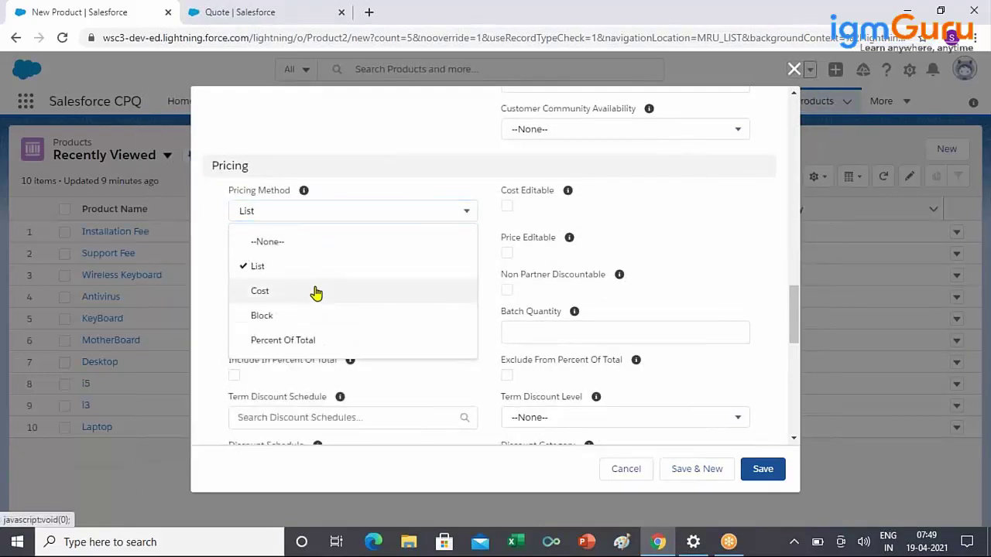
left_click(285, 316)
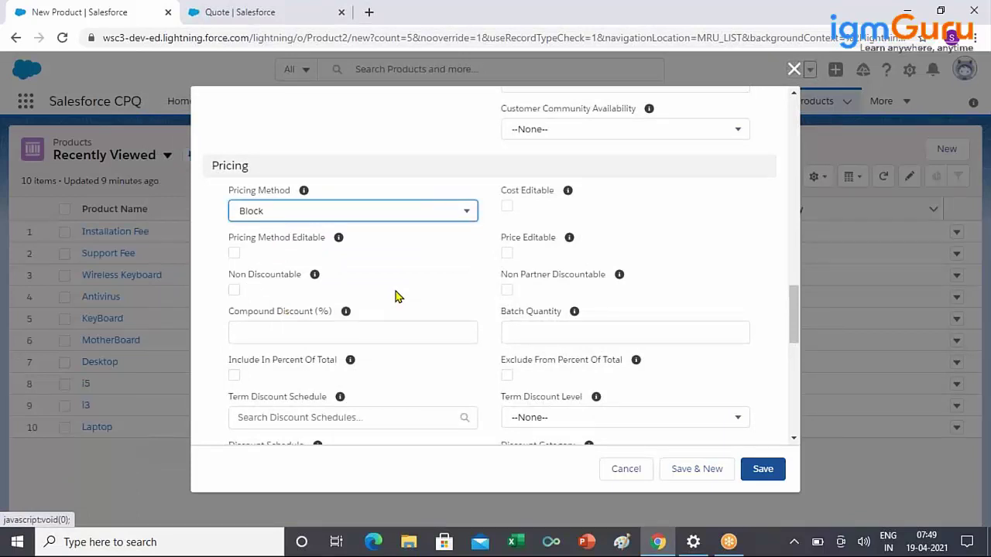
left_click(754, 480)
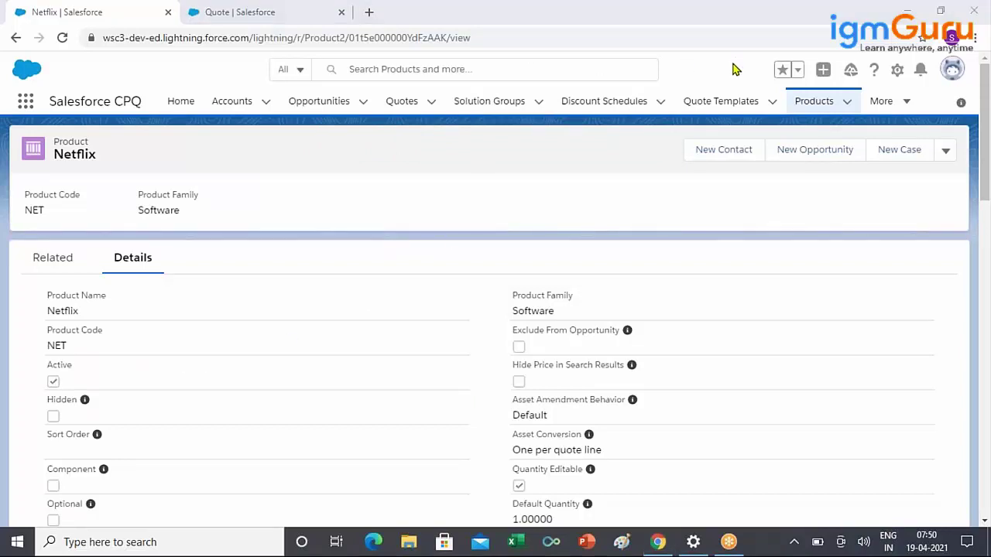
Step: Add a standard price of 0 to the Netflix product in its related price books
left_click(37, 266)
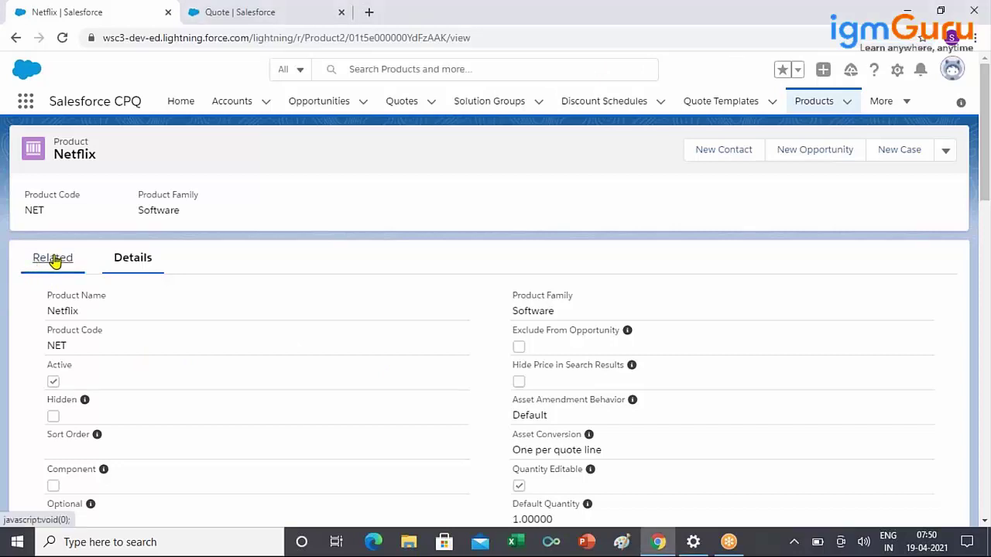
left_click(54, 260)
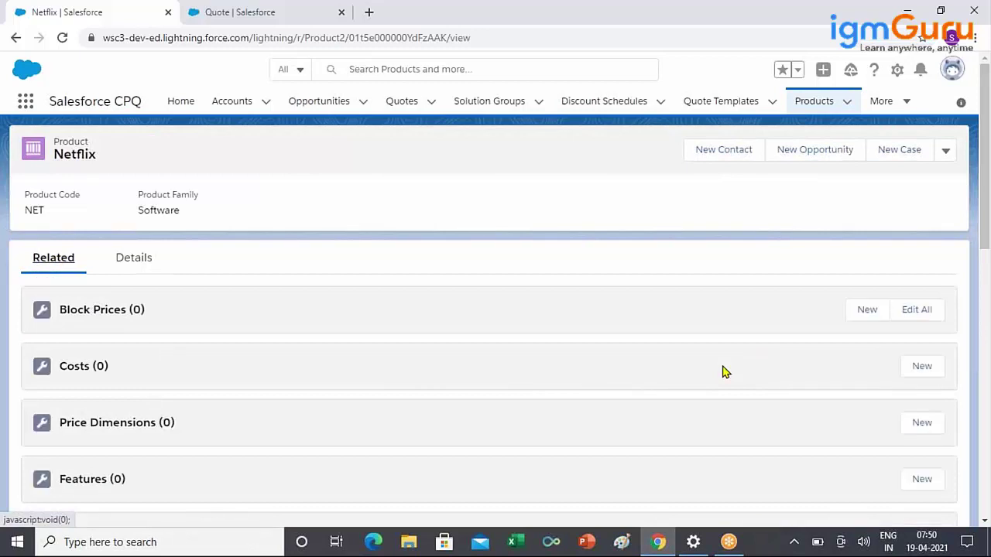
scroll(748, 379, "down", 8)
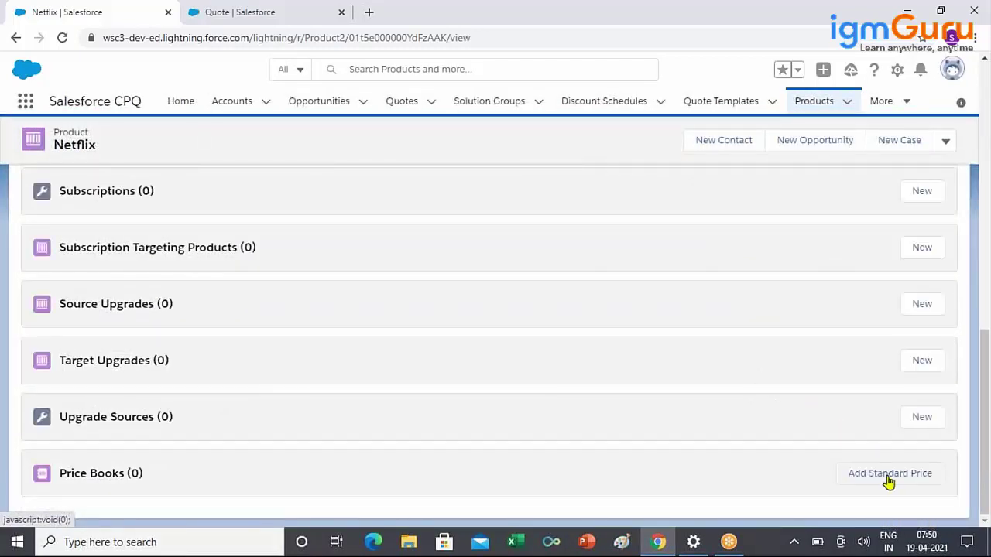
left_click(889, 479)
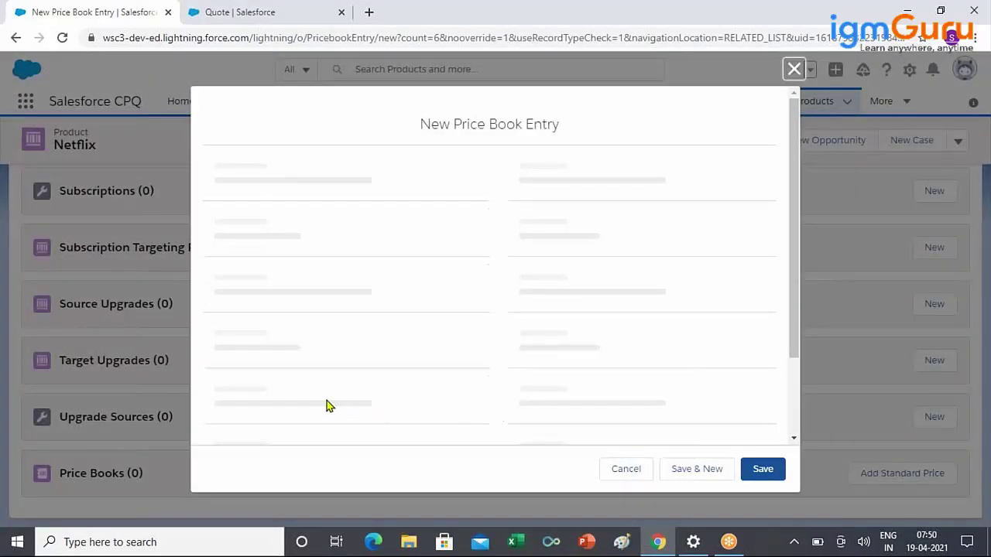
left_click(322, 336)
type("0")
left_click(763, 430)
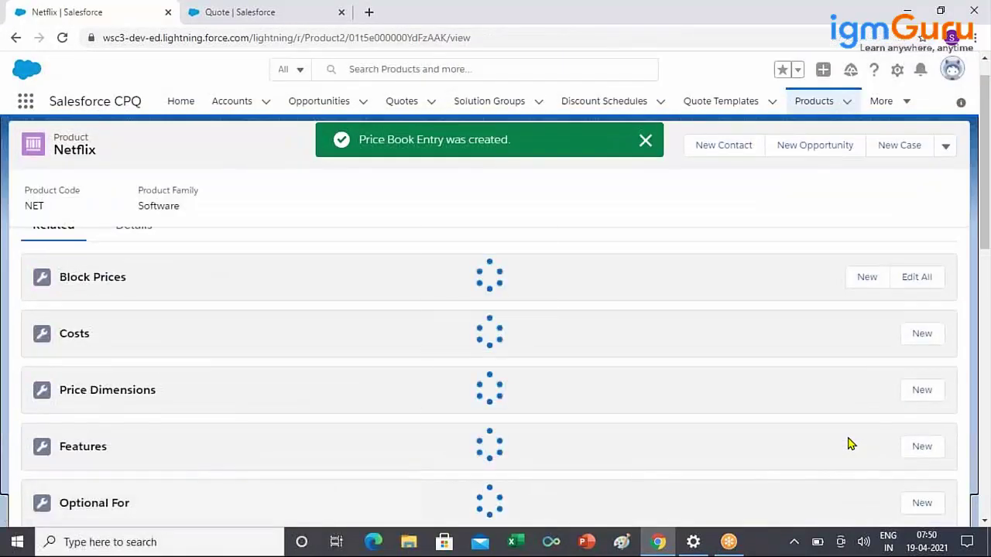
Step: Add the Netflix product to the Standard price book in USD and save the price book entry
scroll(851, 443, "down", 2)
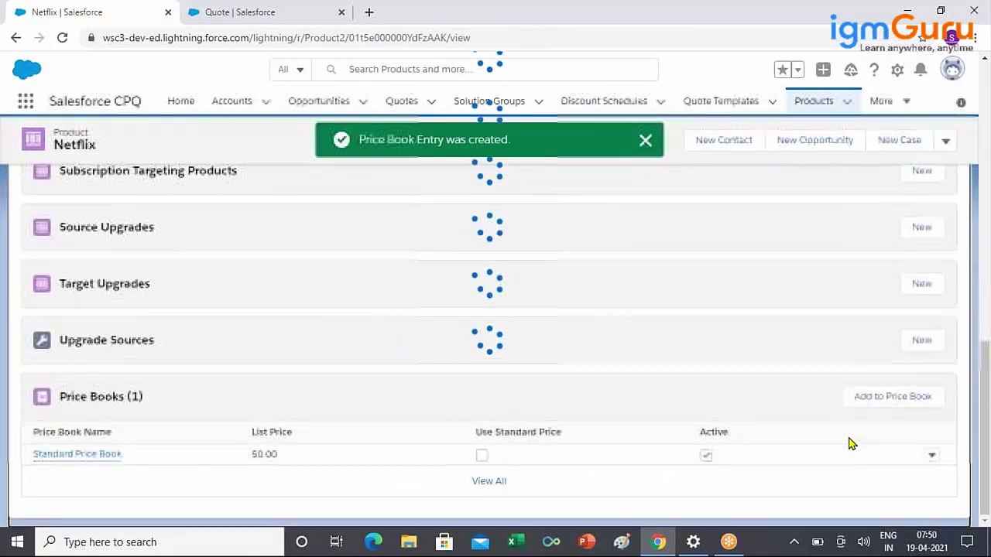
left_click(886, 401)
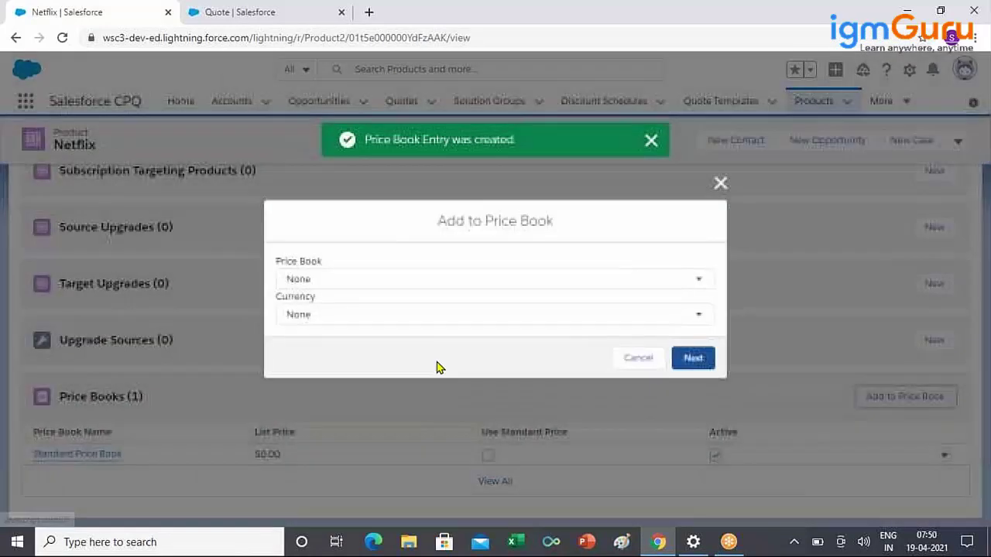
left_click(365, 318)
left_click(364, 357)
left_click(358, 284)
left_click(360, 326)
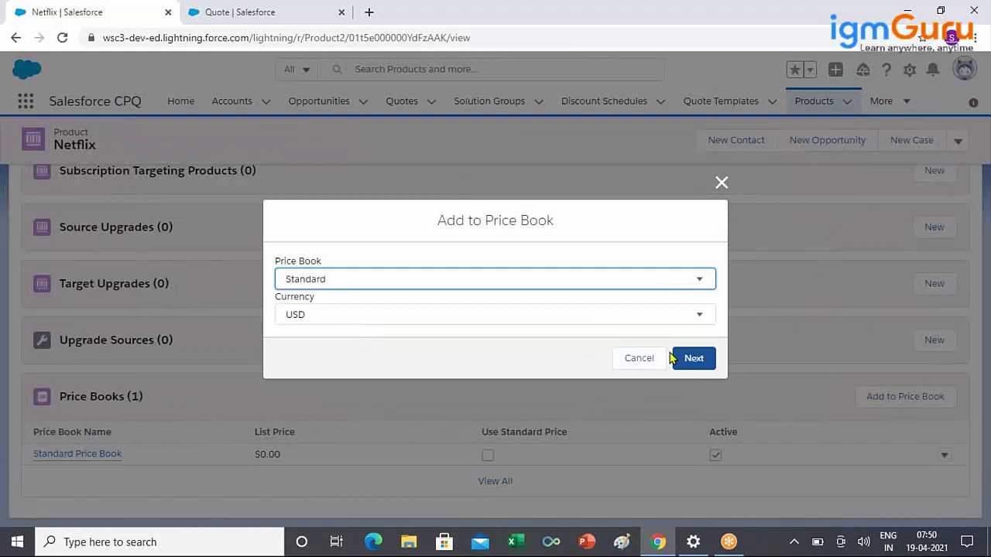
left_click(693, 360)
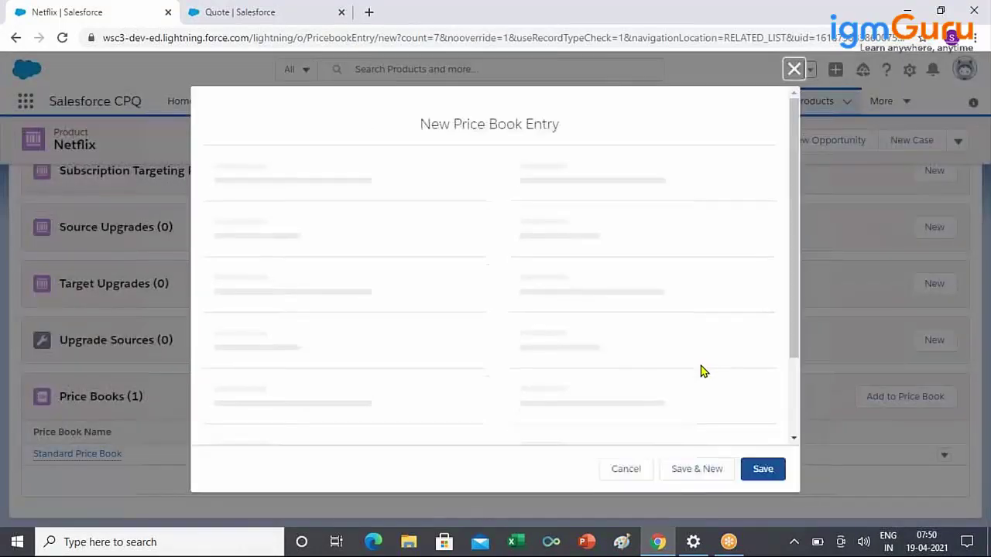
left_click(763, 432)
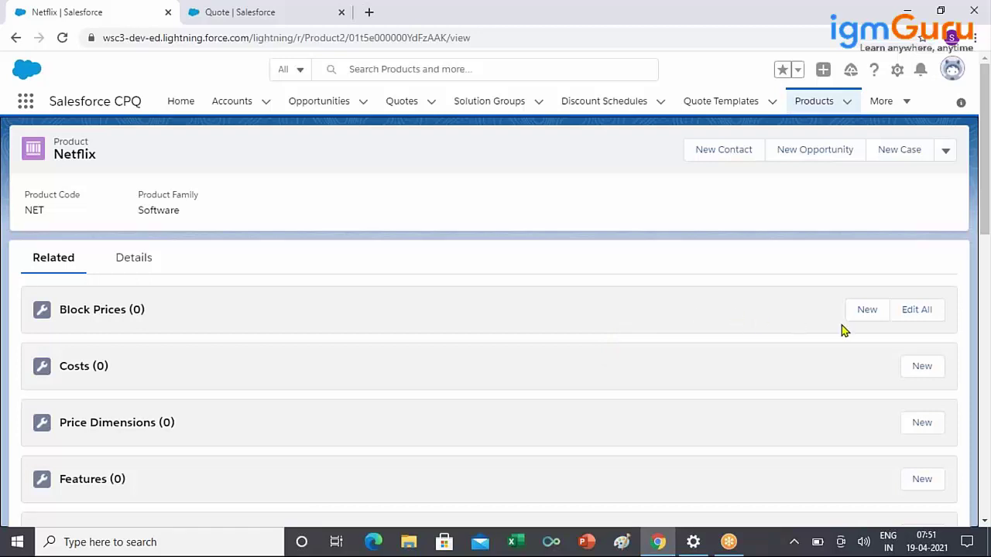
Step: Open all of the Netflix product's block prices for editing and choose the Standard price book
left_click(919, 312)
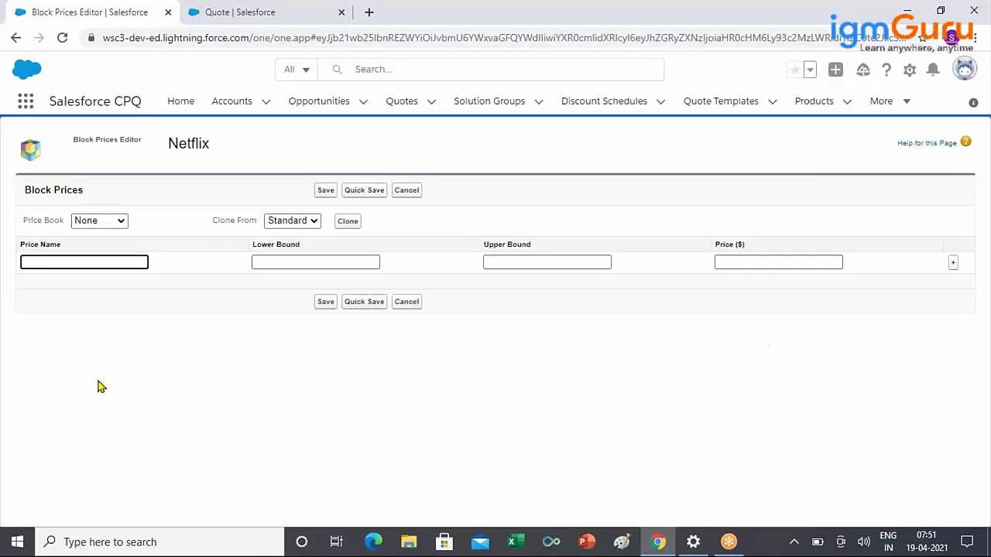
left_click(101, 225)
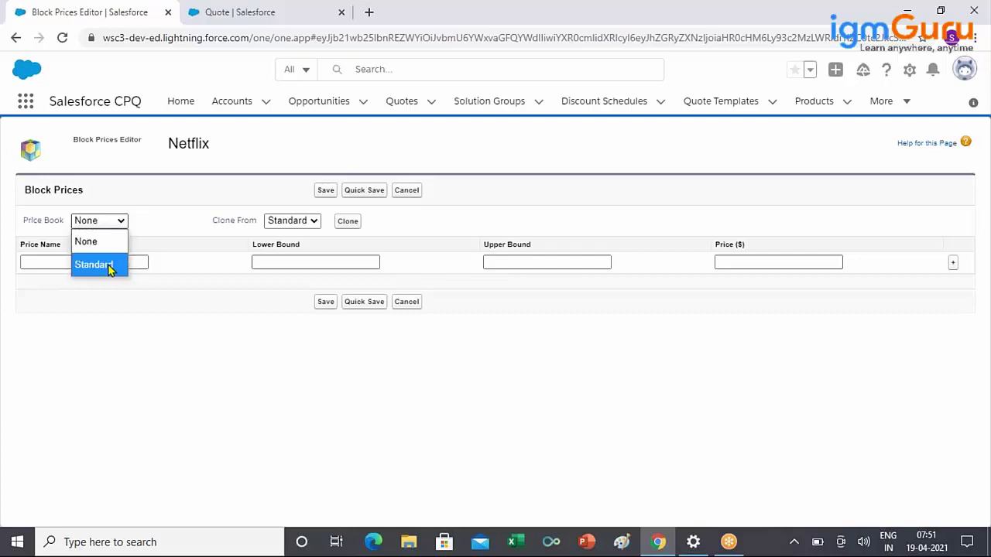
left_click(110, 266)
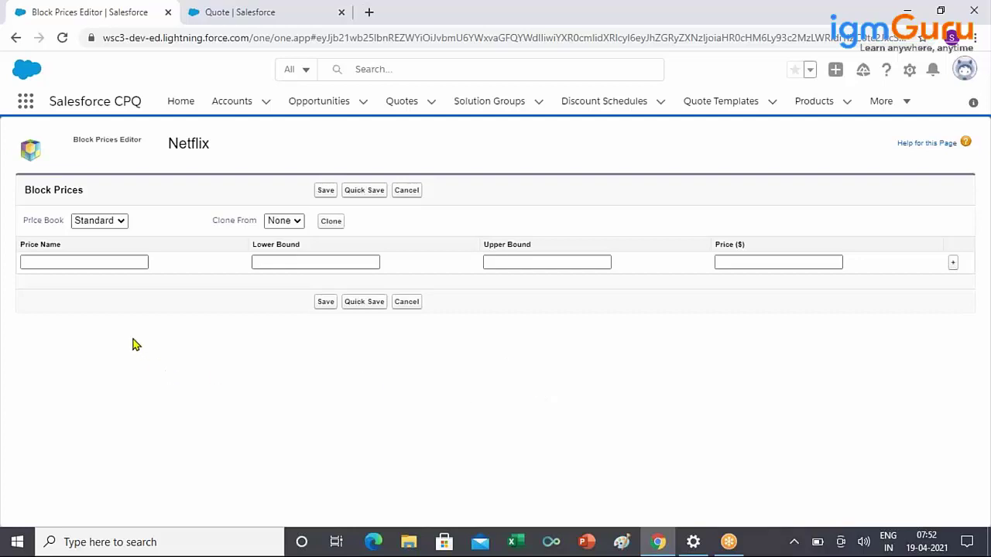
left_click(97, 263)
left_click(261, 391)
left_click(130, 261)
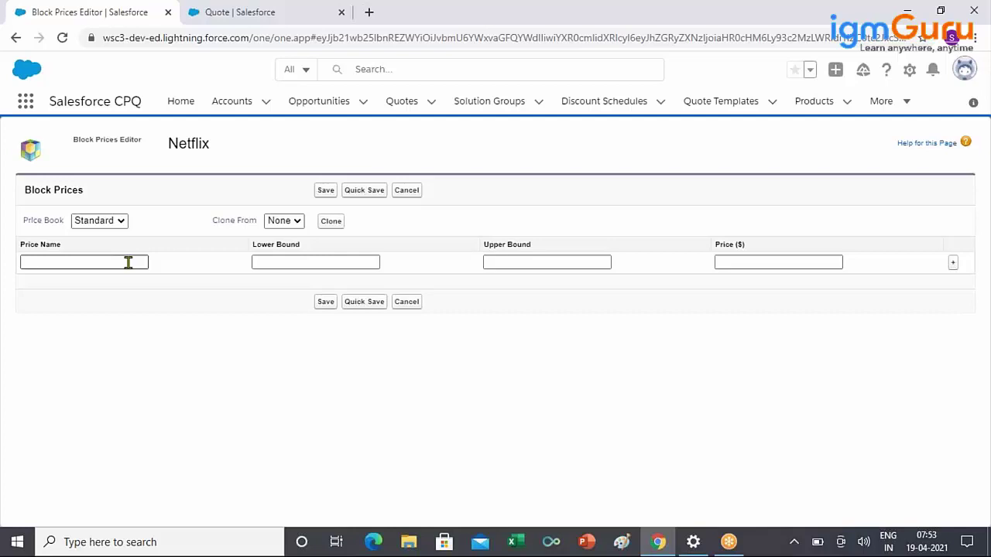
left_click(526, 261)
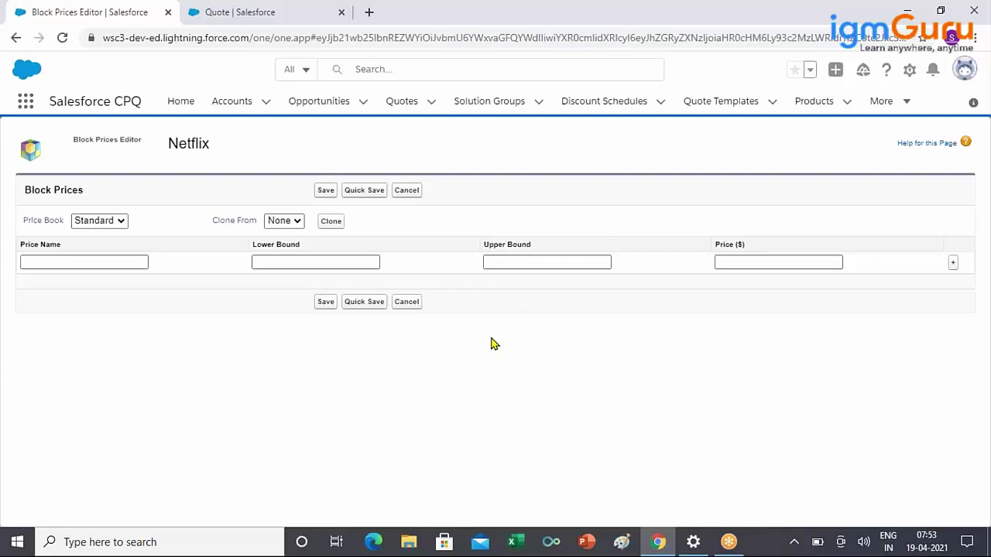
left_click(264, 259)
left_click(515, 263)
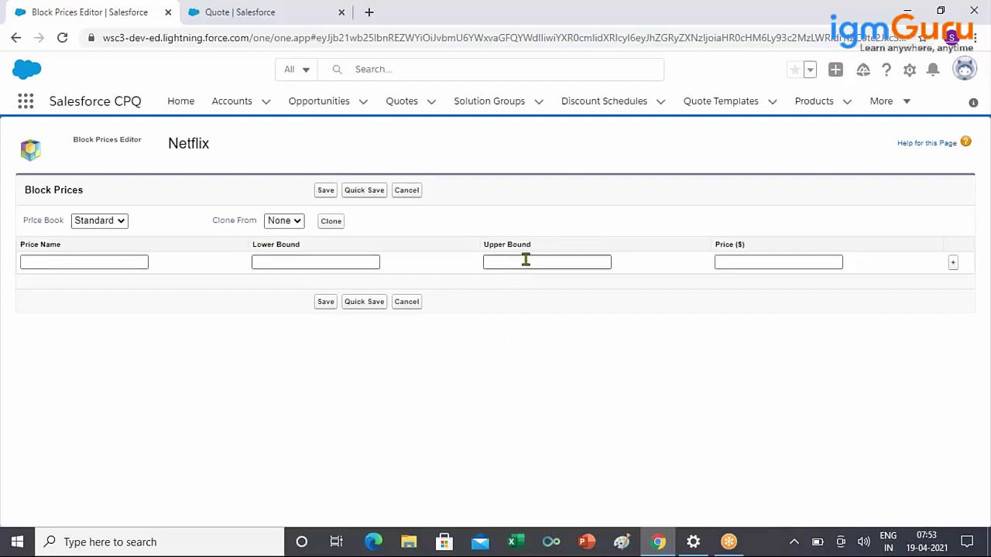
Step: Switch to a blank Excel workbook, enter Netflix in A1, and enter 1, 10 and 100 in C3, D3 and F3
left_click(748, 267)
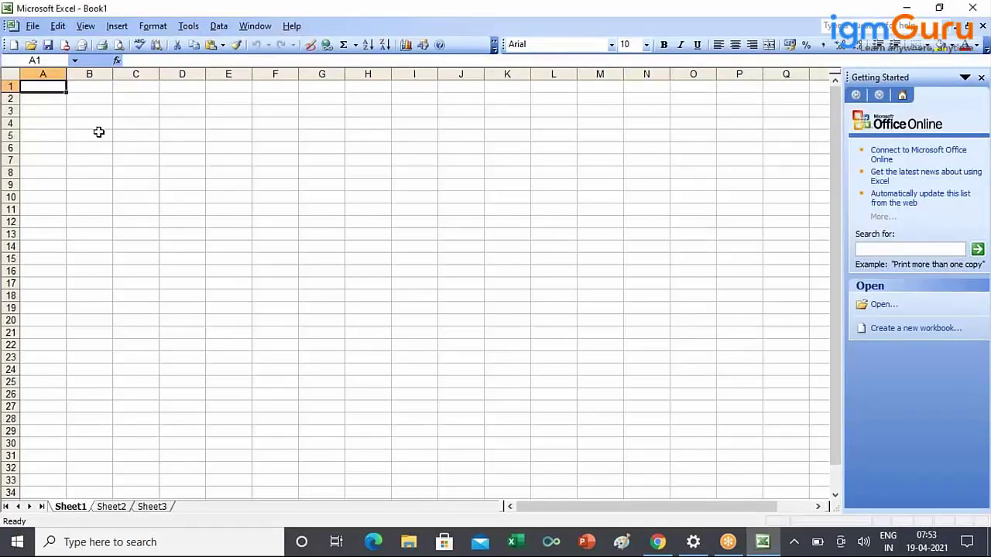
type("Netflix")
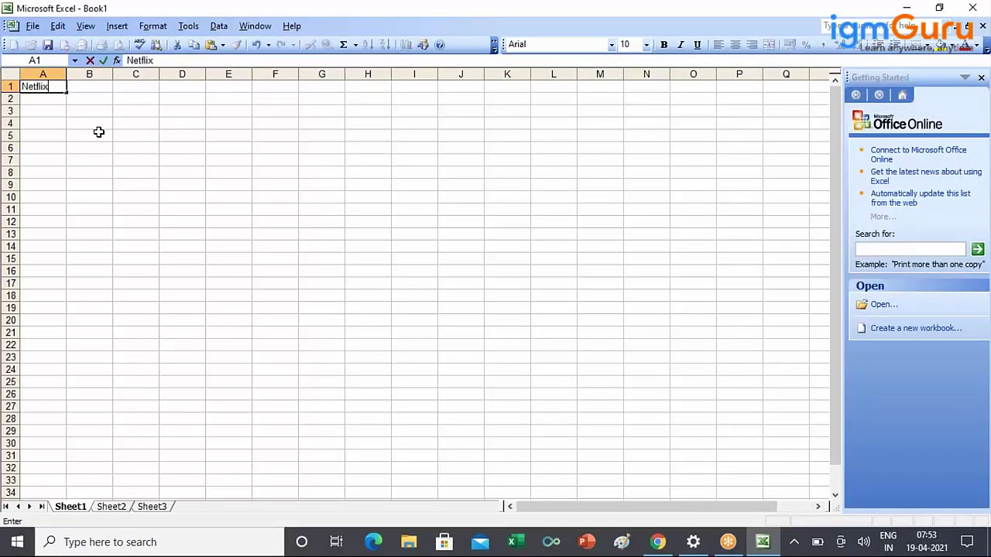
left_click(154, 114)
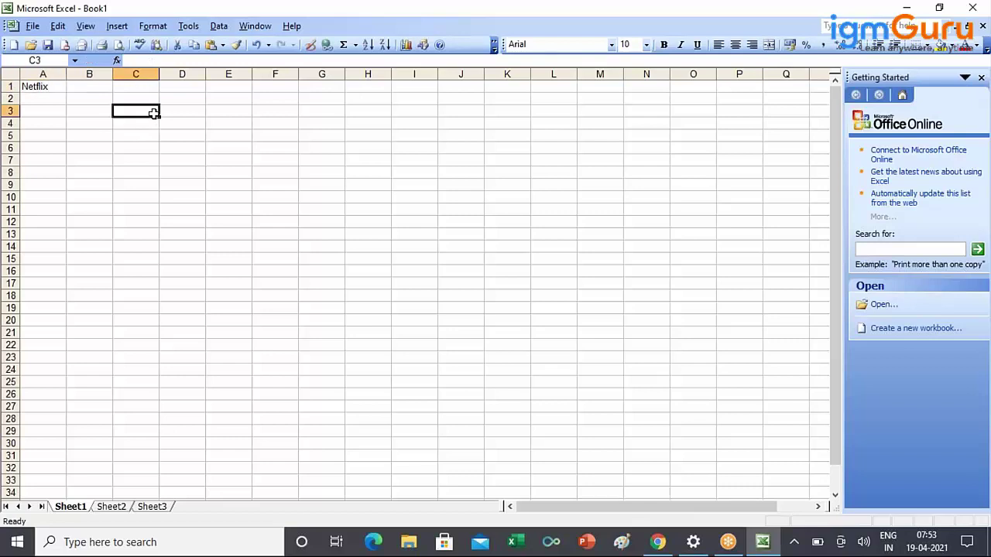
type("1")
left_click(182, 111)
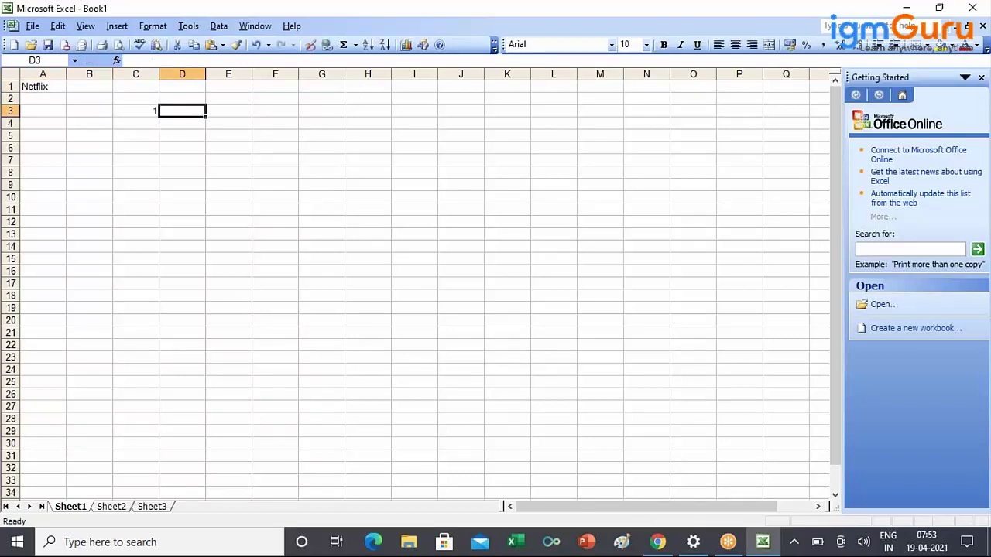
type("10")
left_click(228, 111)
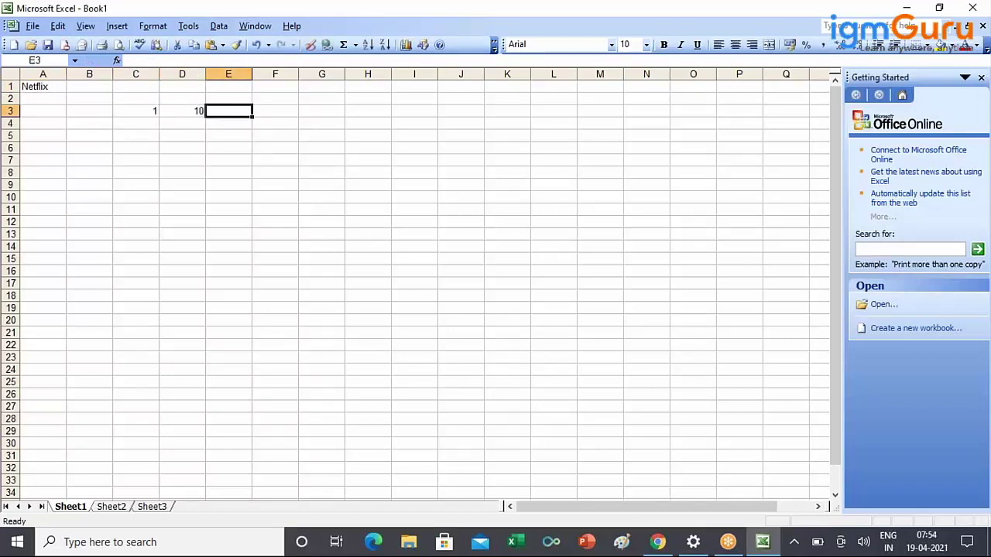
left_click(275, 110)
type("100")
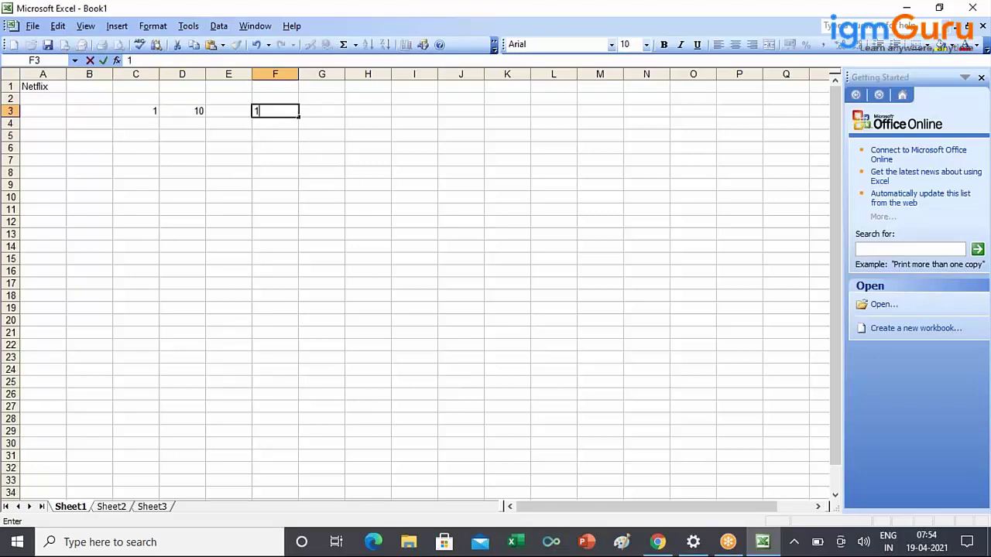
Step: Enter the second price tier in row 4, with 11 in C4, 20 in D4 and 200 in F4
left_click(154, 128)
type("11")
left_click(182, 123)
type("20")
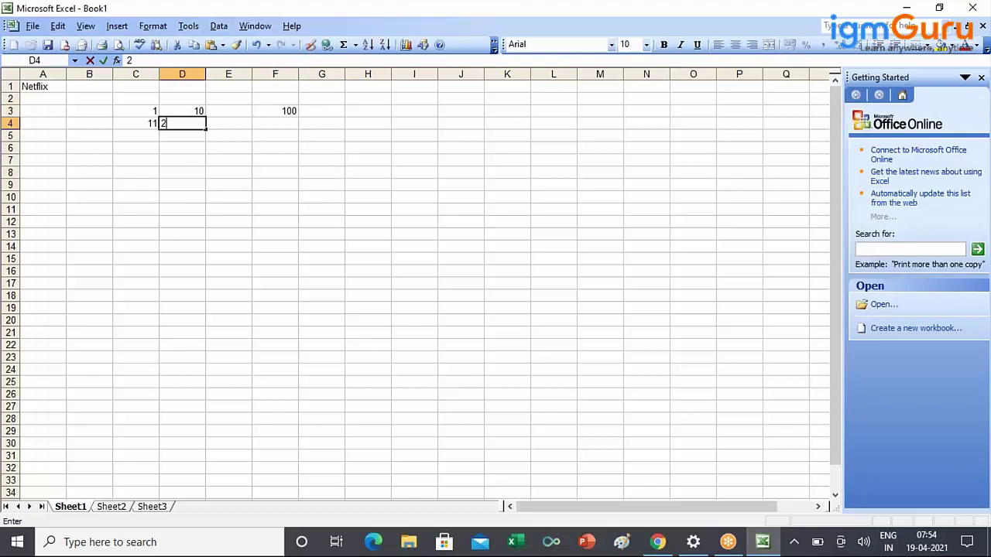
left_click(228, 123)
left_click(274, 123)
type("200")
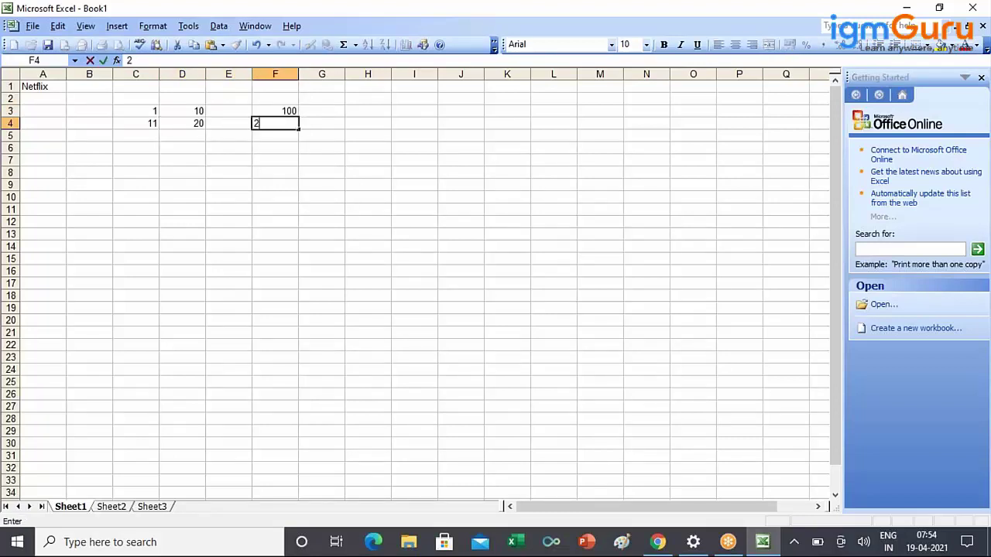
Step: Enter the third price tier in row 5, with 21 in C5 and 4000 in F5, leaving D5 empty
left_click(152, 134)
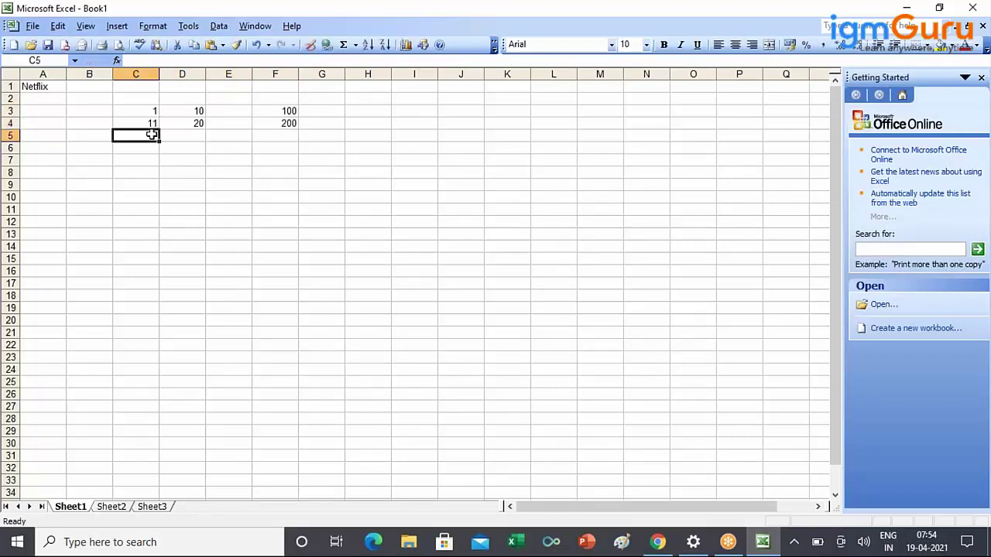
type("21")
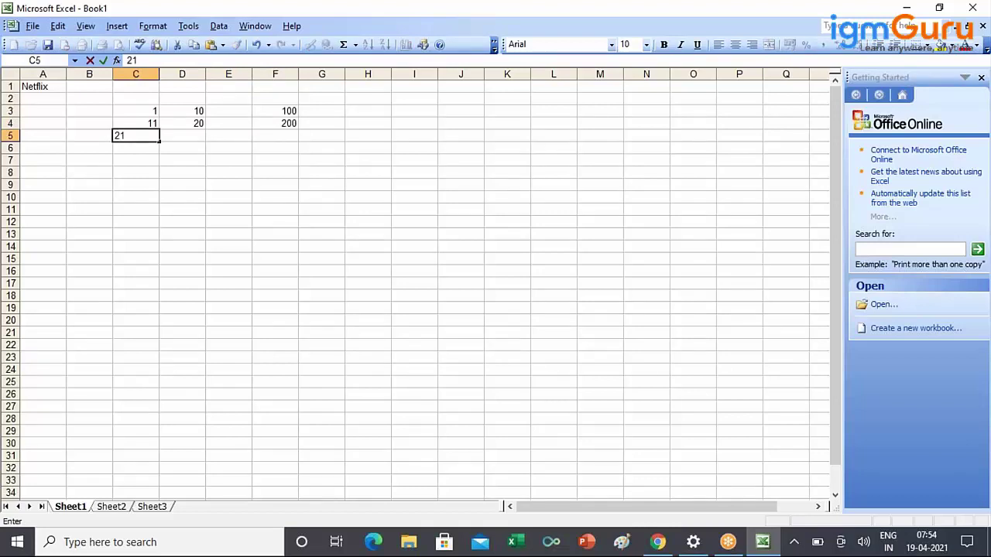
key("Tab")
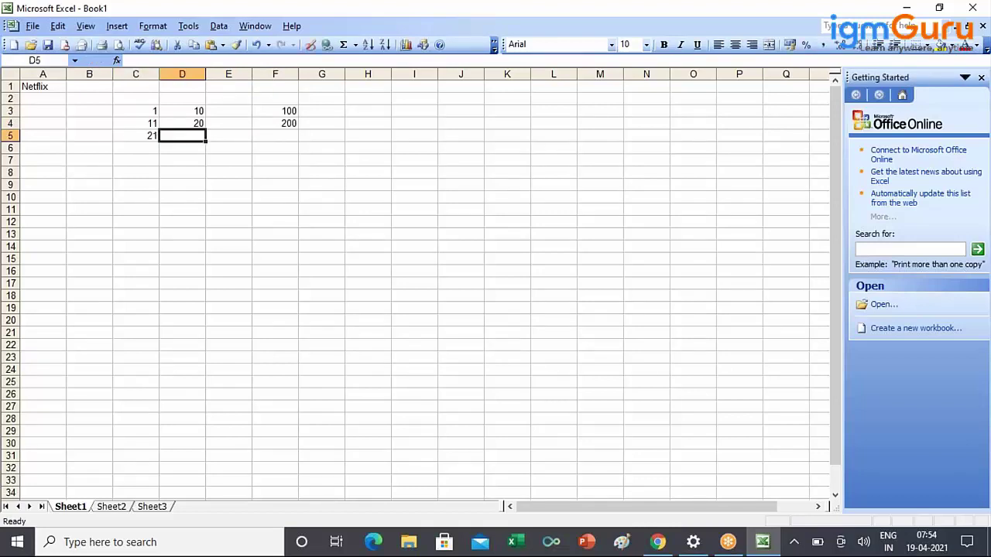
key("Tab")
key("Tab")
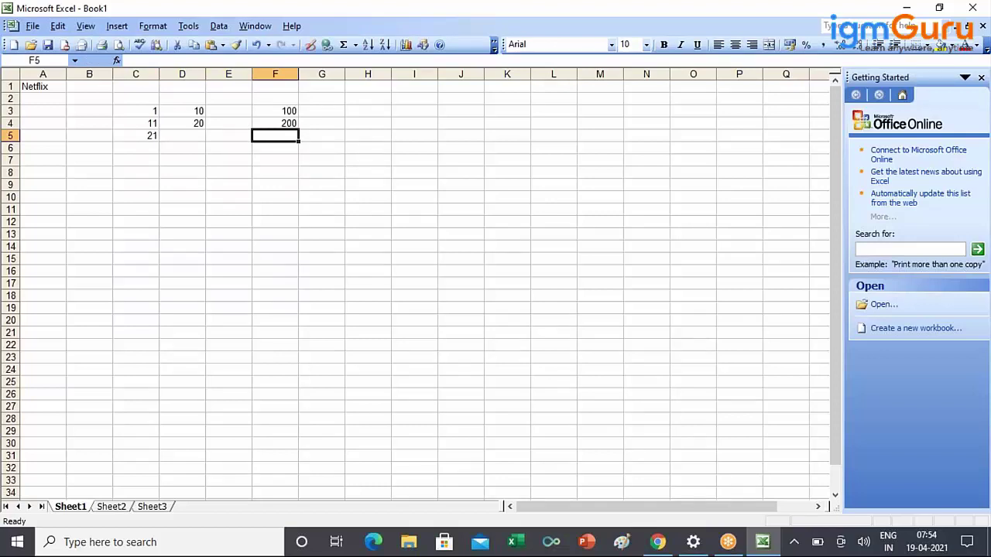
type("4000")
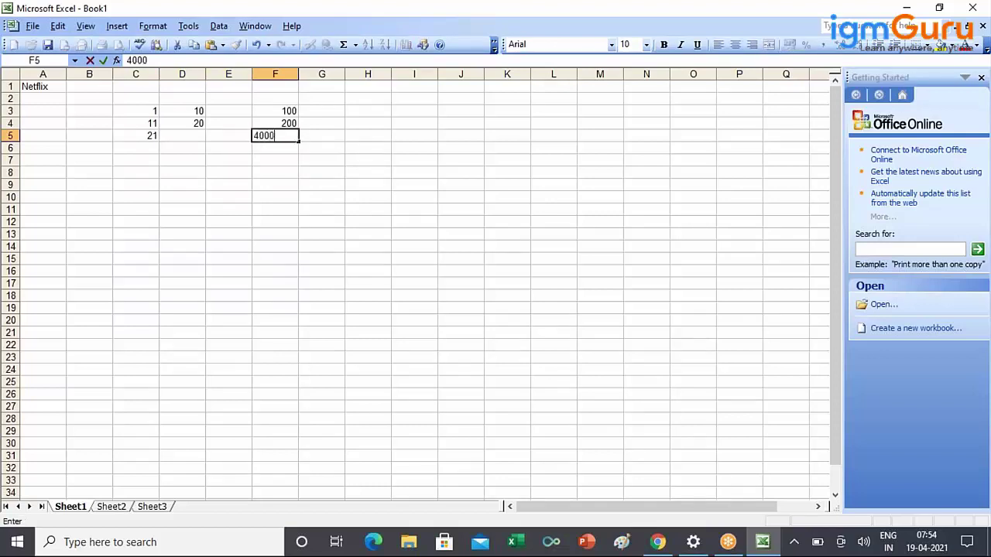
left_click(194, 167)
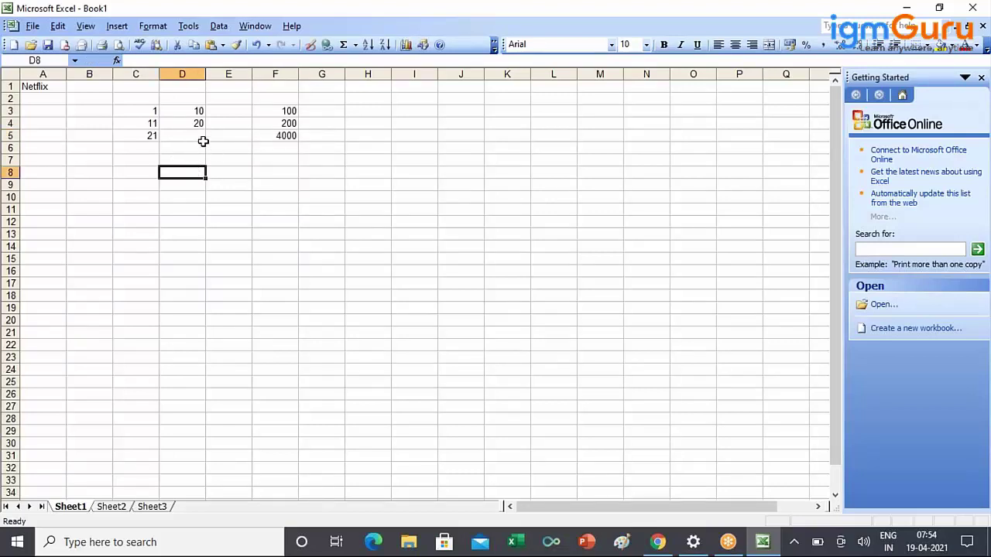
Step: Label the tier bound columns by entering LB in C2 and UB in D2
left_click(147, 99)
type("LB")
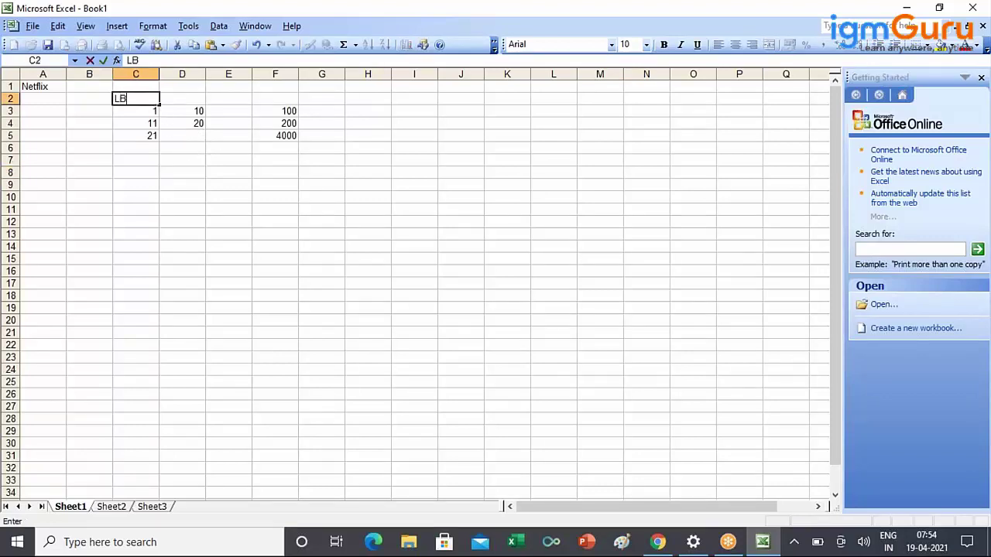
left_click(197, 98)
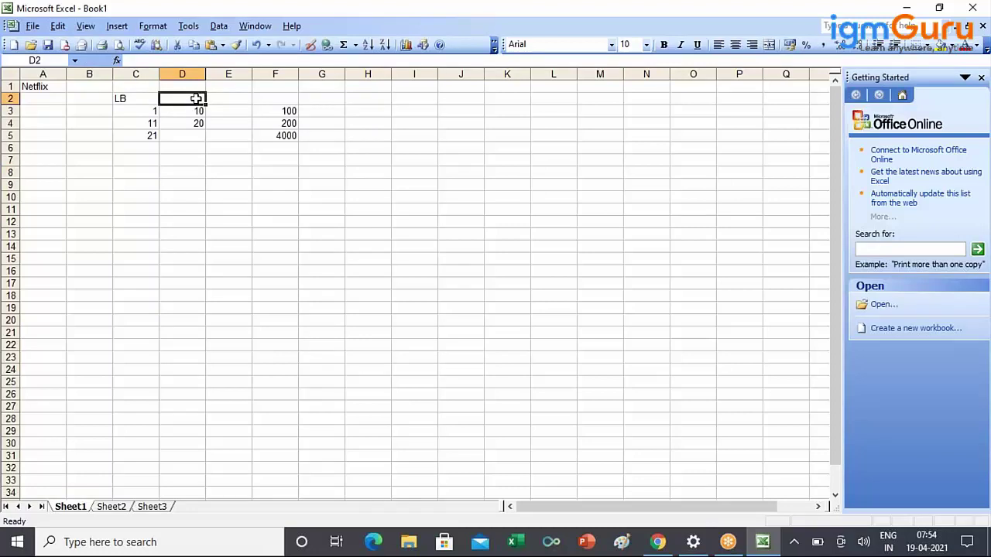
type("UB")
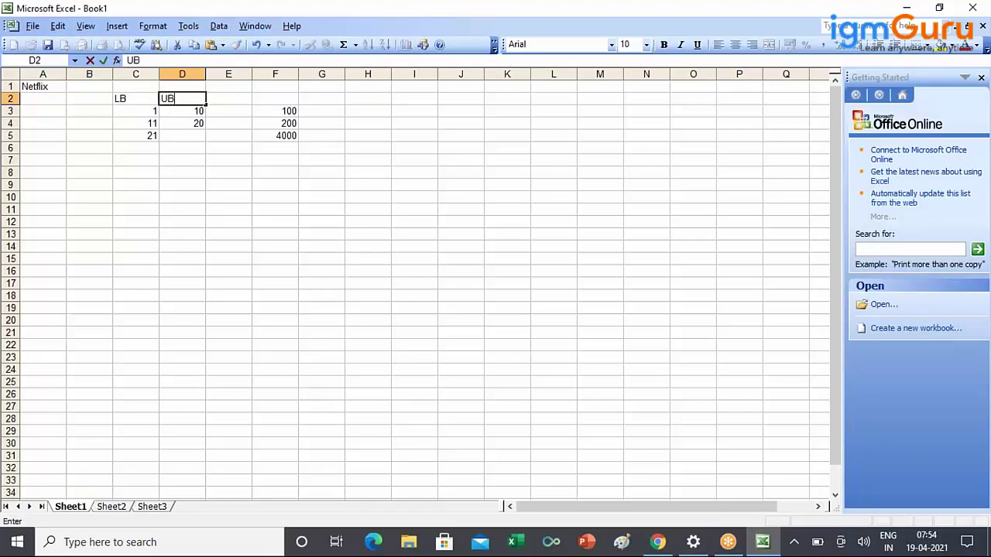
left_click(183, 171)
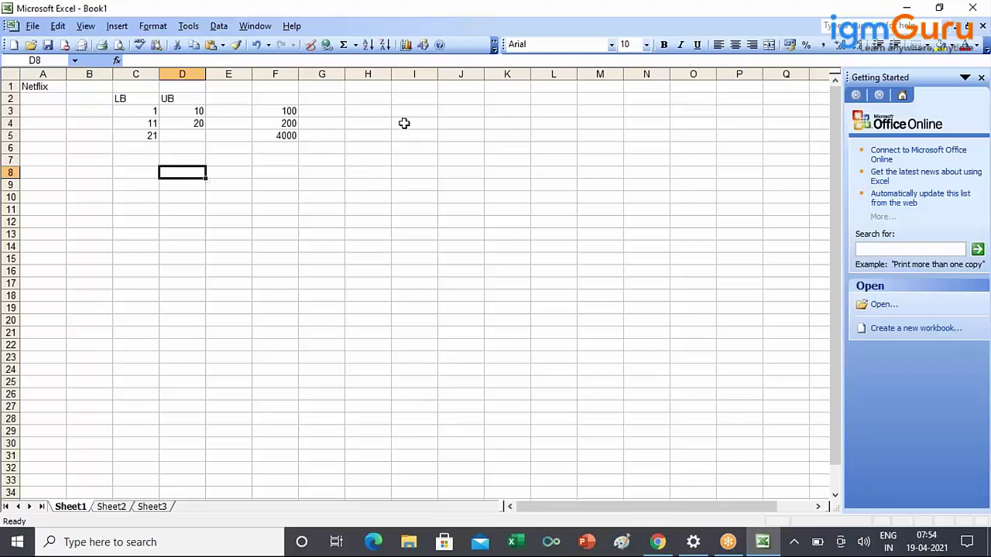
Step: Start a second bounds table by entering the headings LB in I2 and UB in J2
left_click(416, 99)
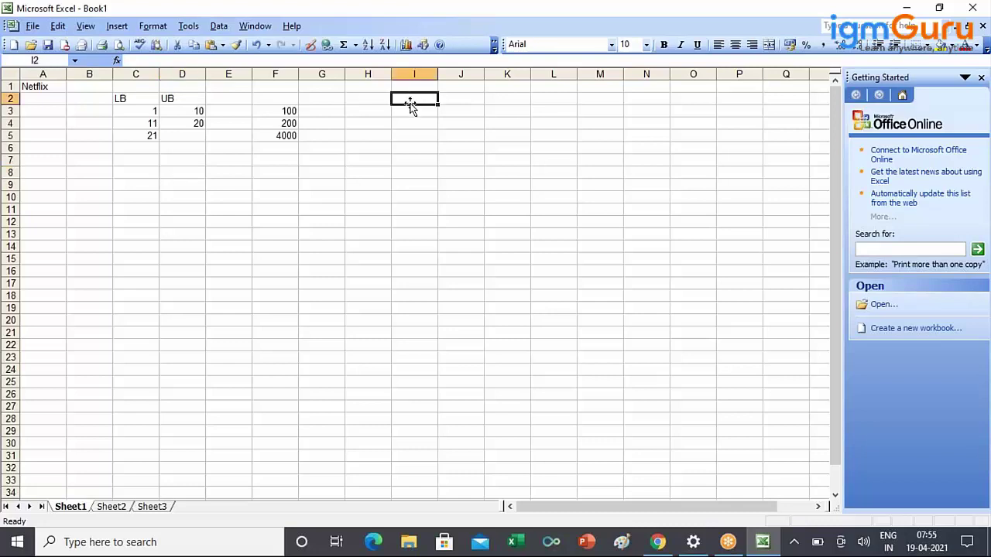
type("LB")
key("Tab")
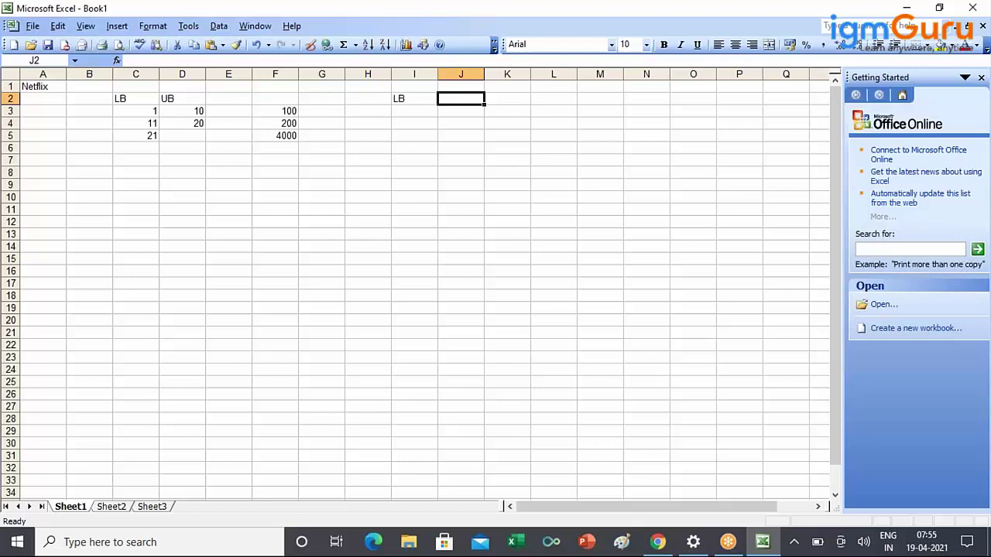
type("UB")
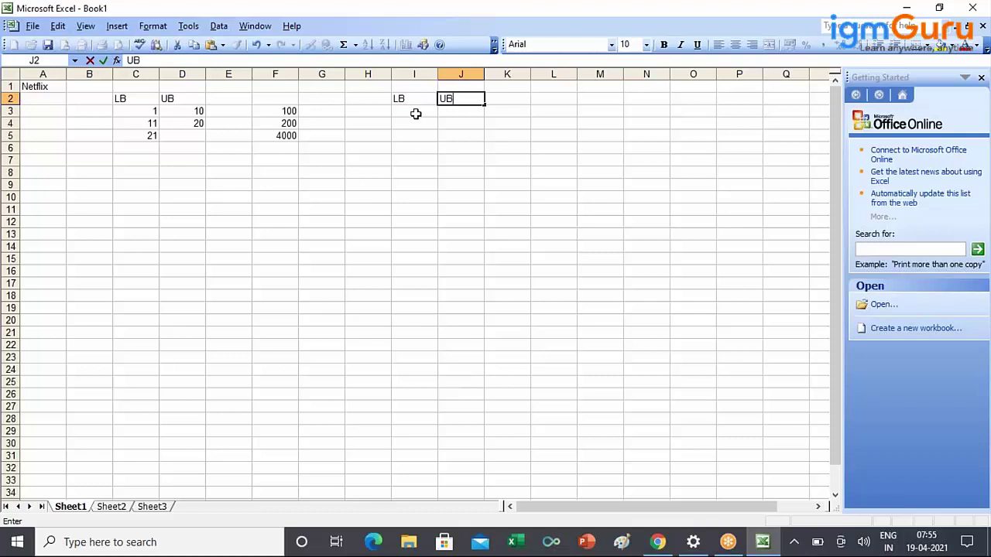
key("Return")
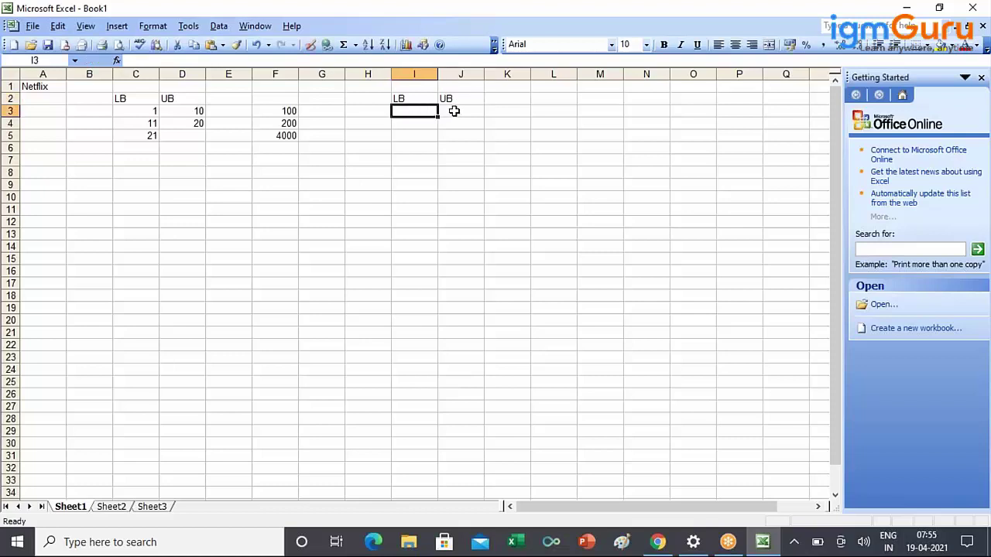
left_click(429, 123)
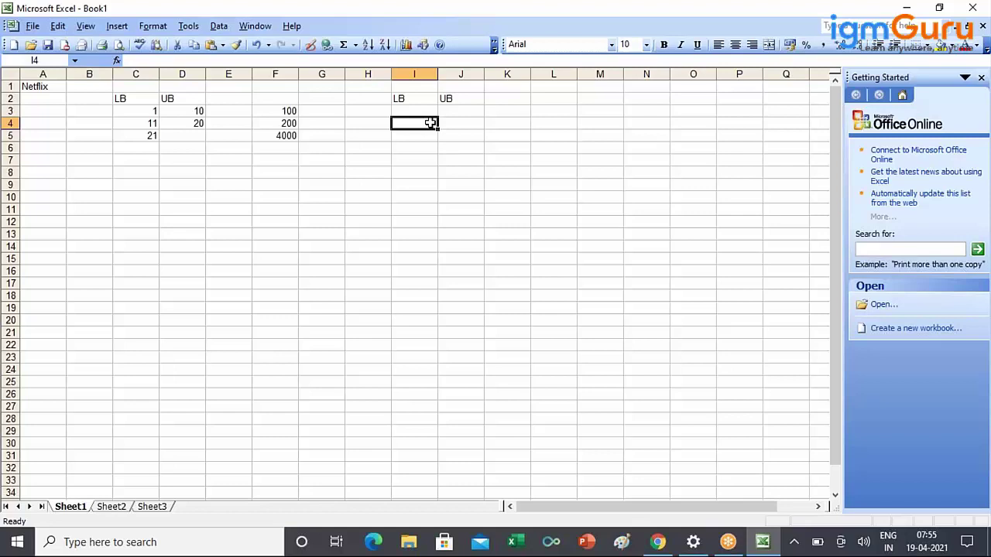
left_click(455, 112)
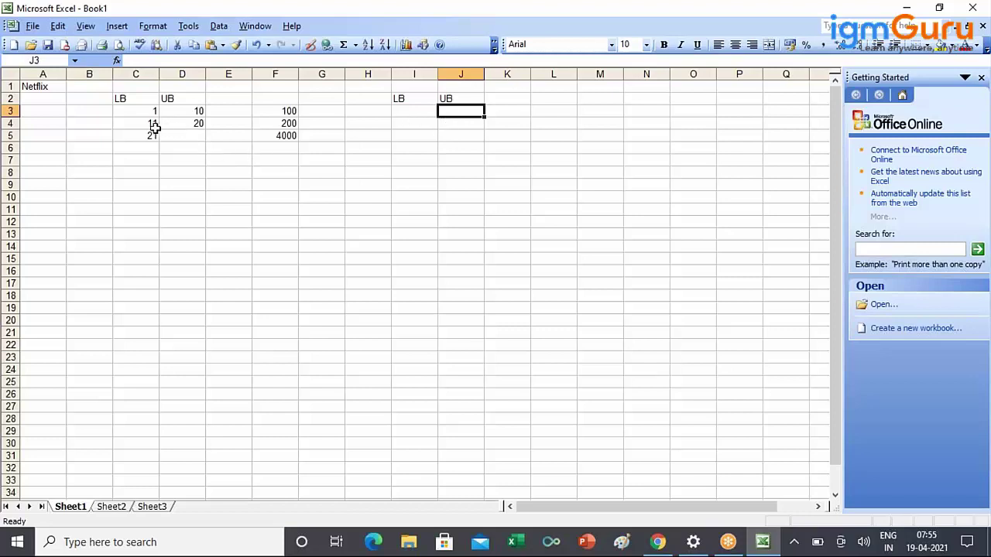
left_click(126, 122)
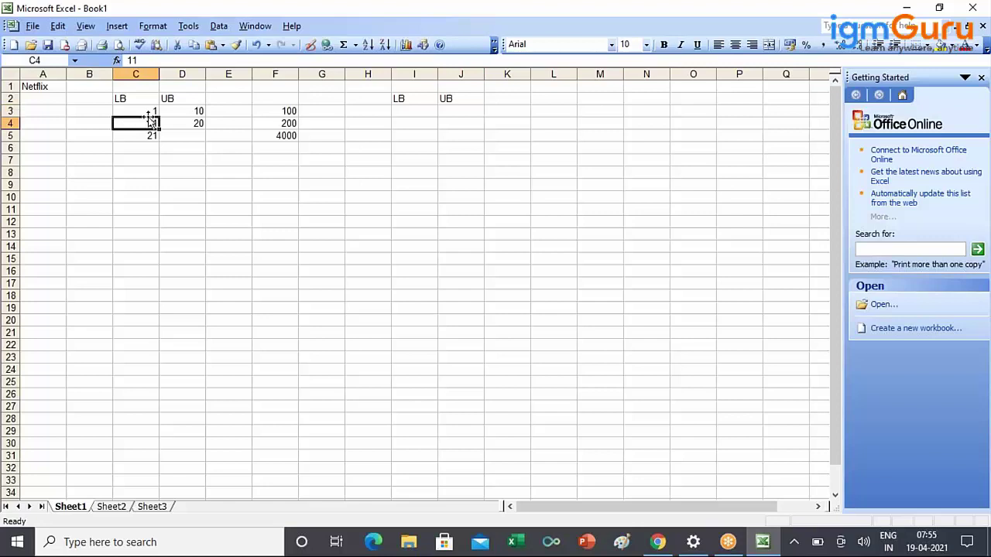
left_click(192, 111)
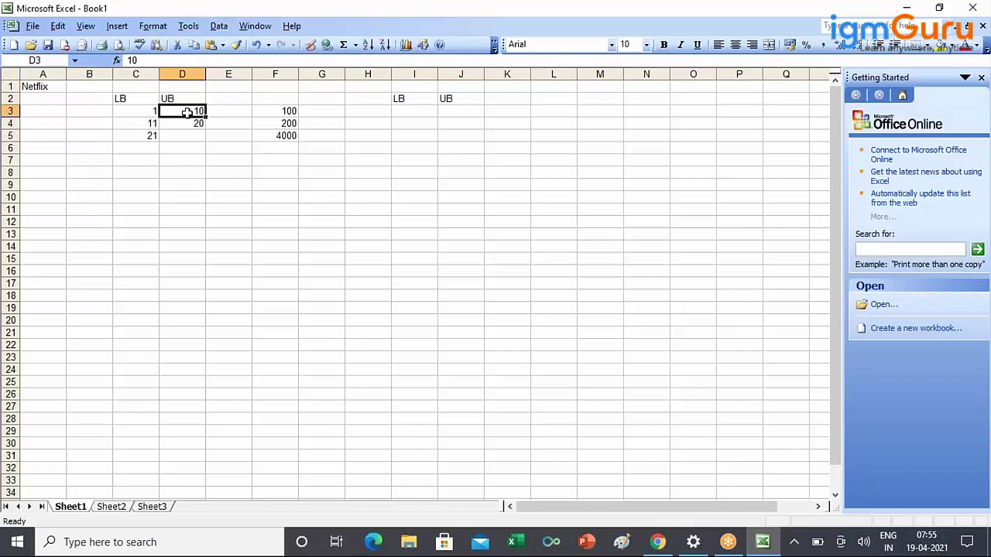
Step: Switch back to Salesforce and fill in the first block price as 1-10, with lower bound 1, upper bound 10 and price 100.00
key("alt+Tab")
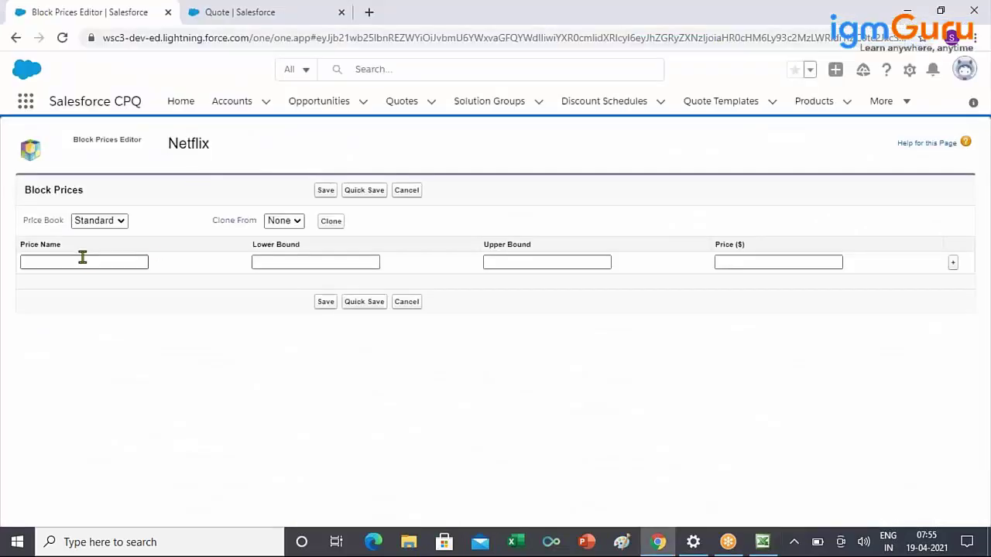
left_click(267, 262)
left_click(277, 288)
left_click(509, 262)
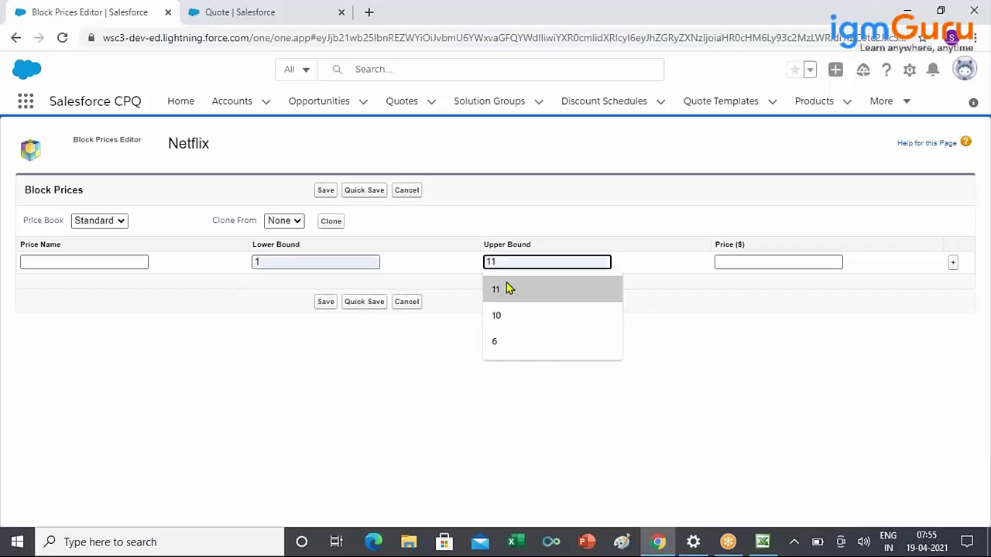
left_click(505, 315)
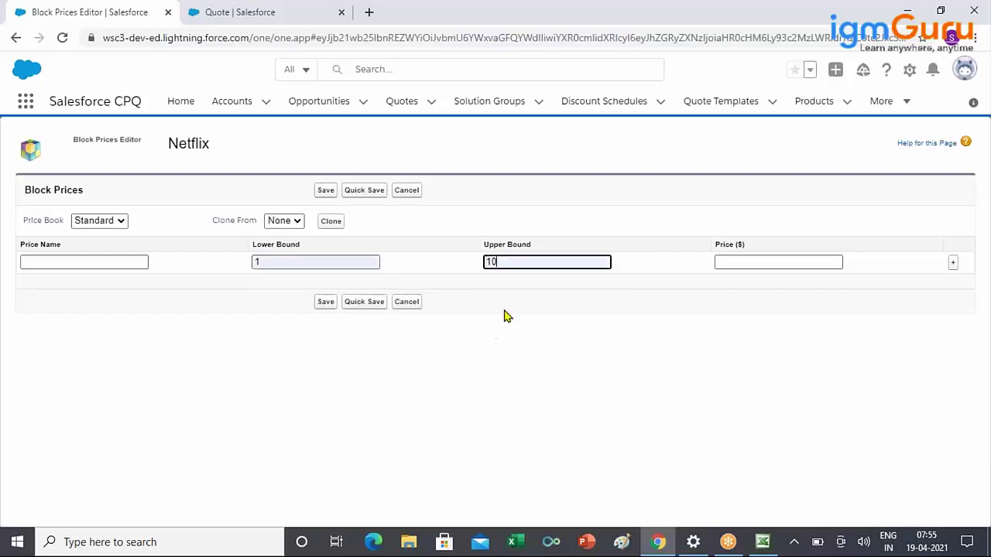
left_click(739, 263)
left_click(740, 289)
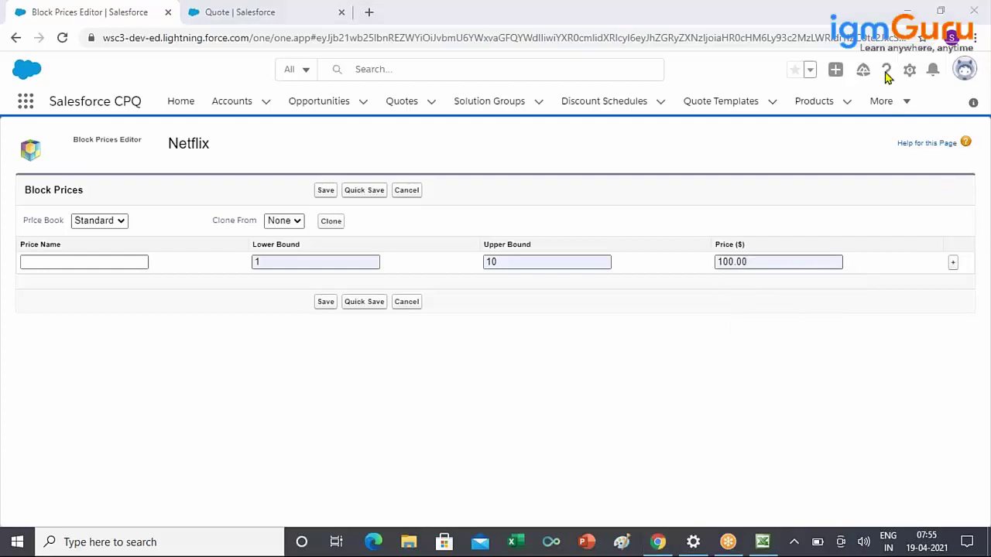
left_click(105, 260)
left_click(88, 287)
Step: Add a second block price named 11-20 with lower bound 11, upper bound 20 and price 200.00, and try to quick-save the block prices
left_click(953, 263)
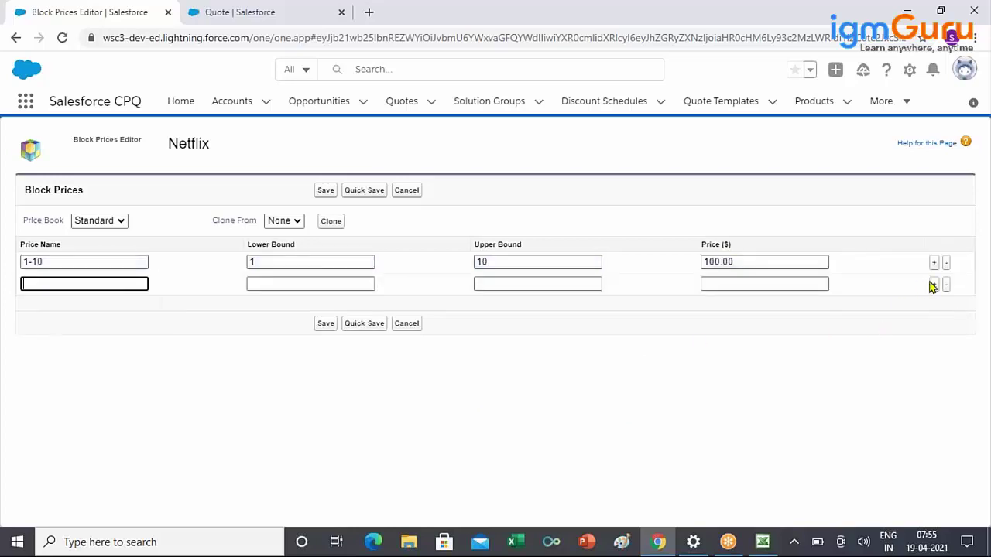
left_click(331, 284)
left_click(325, 310)
left_click(491, 283)
left_click(492, 310)
left_click(728, 283)
left_click(714, 312)
left_click(49, 283)
left_click(52, 310)
left_click(365, 192)
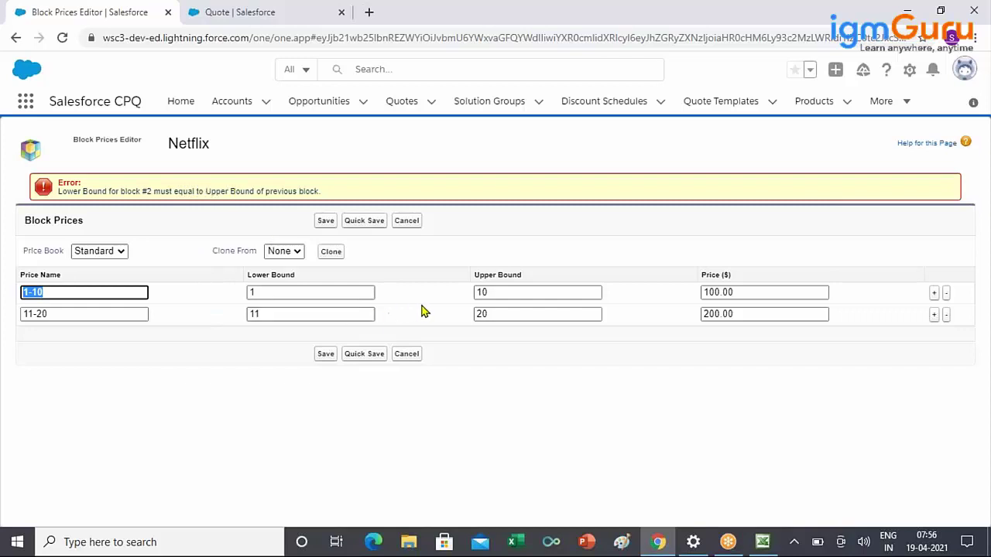
Step: Switch to Excel and fill the second bounds table with 1 and 10 in I3:J3, and 10 and 20 in I4:J4
left_click(480, 291)
key("alt+Tab")
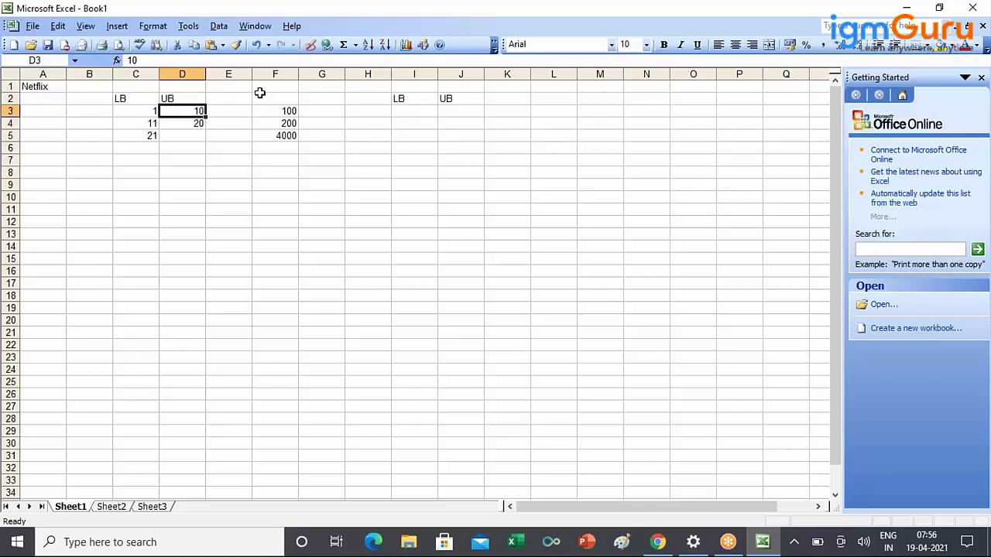
left_click(435, 111)
type("1")
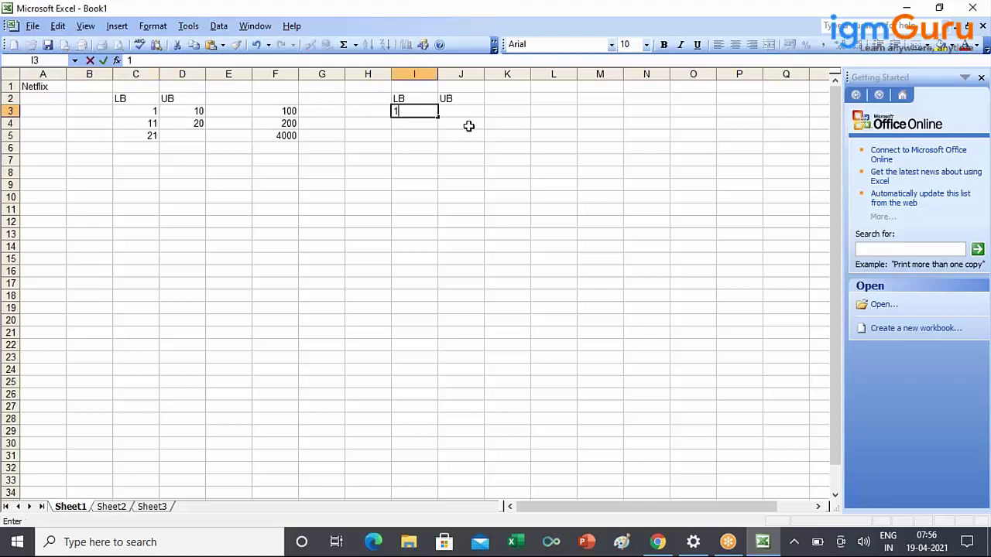
key("Tab")
type("1")
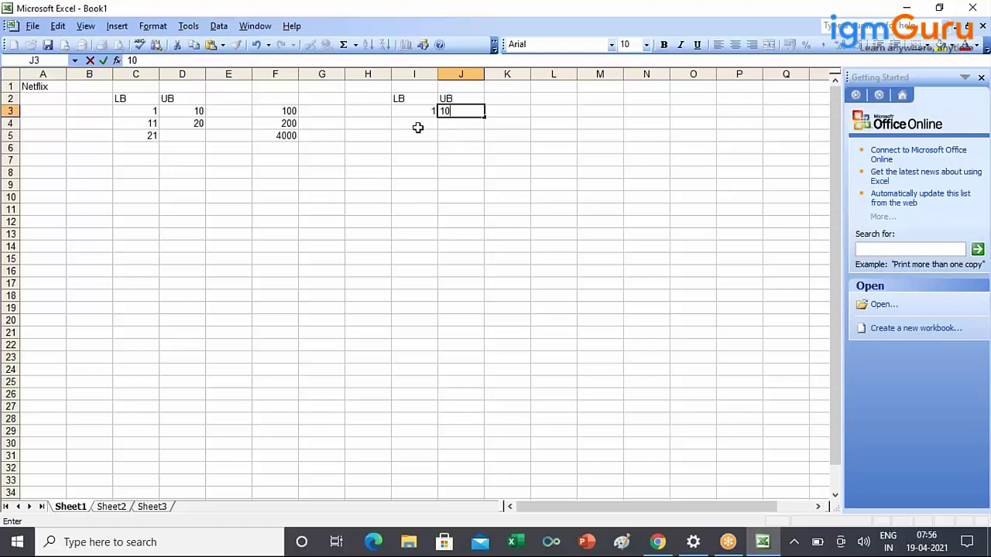
key("Return")
type("10")
key("Tab")
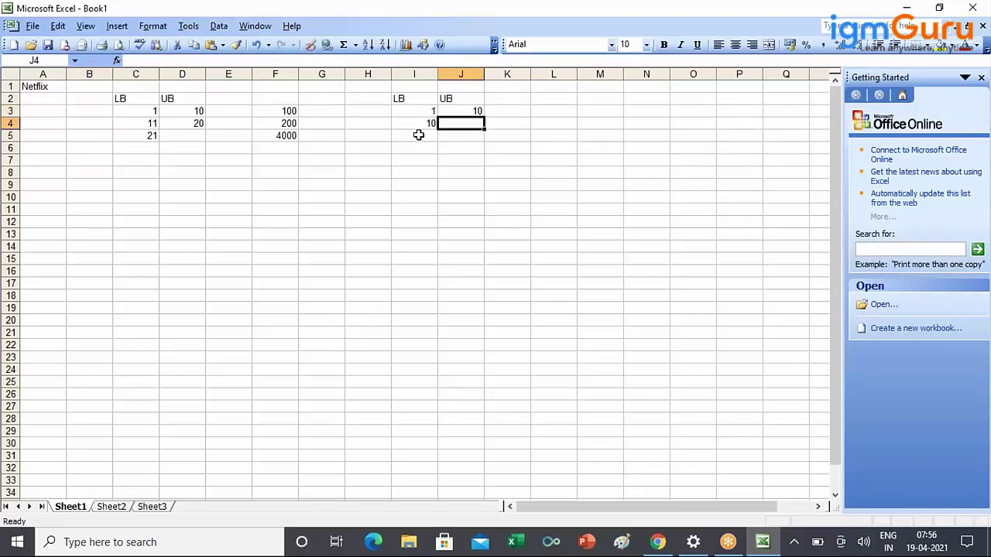
type("20")
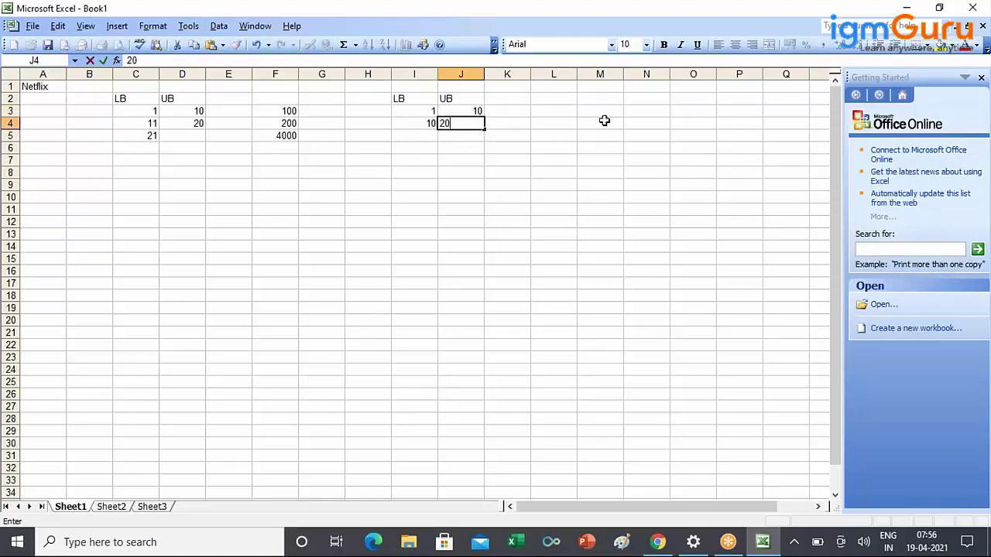
left_click(526, 161)
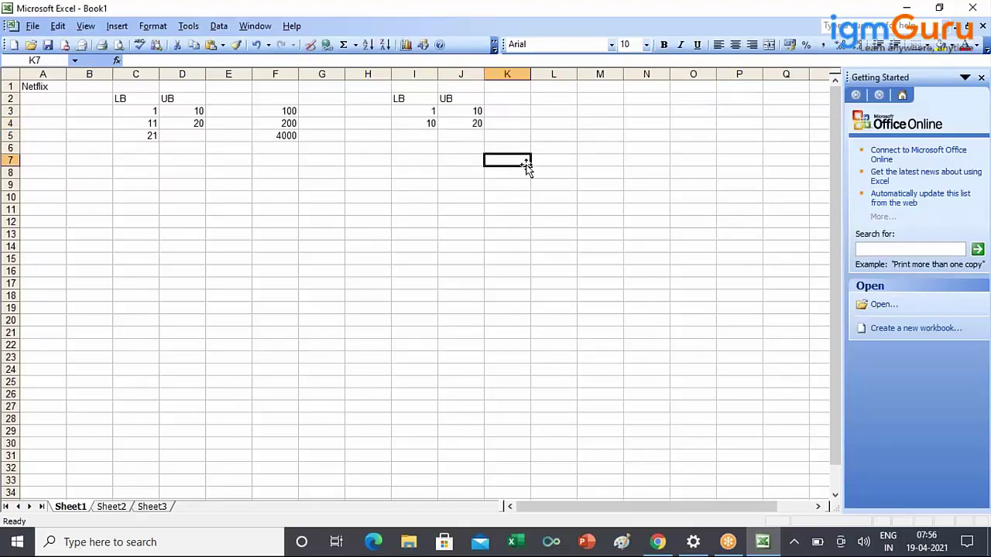
Step: Add the tier prices beside the second bounds table, entering 100 in L3 and 200 in L4
left_click(555, 112)
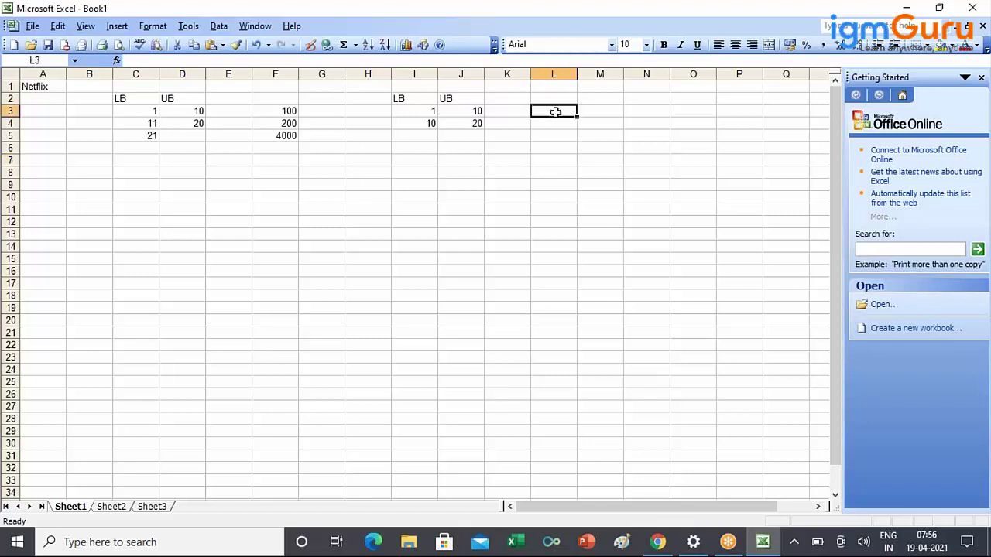
type("100")
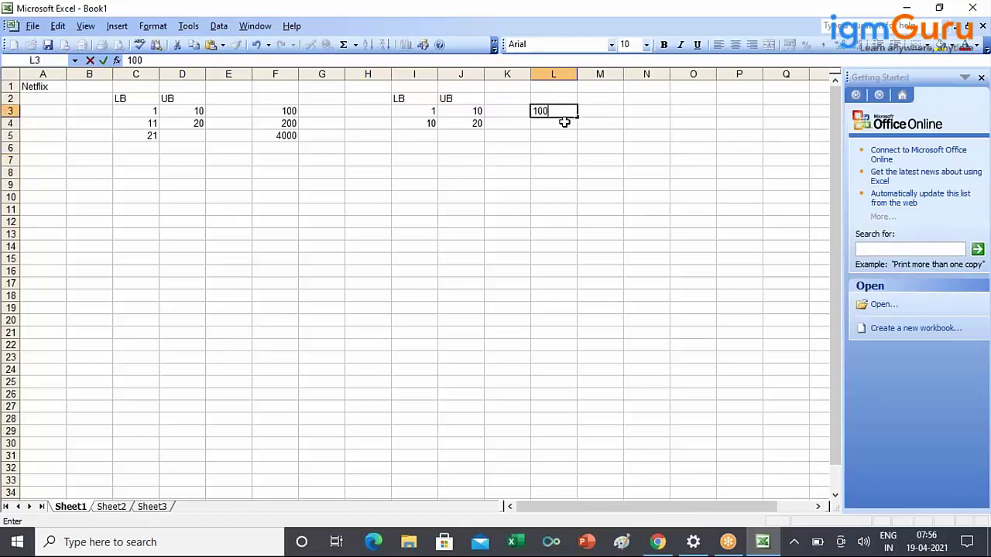
left_click(558, 126)
type("200")
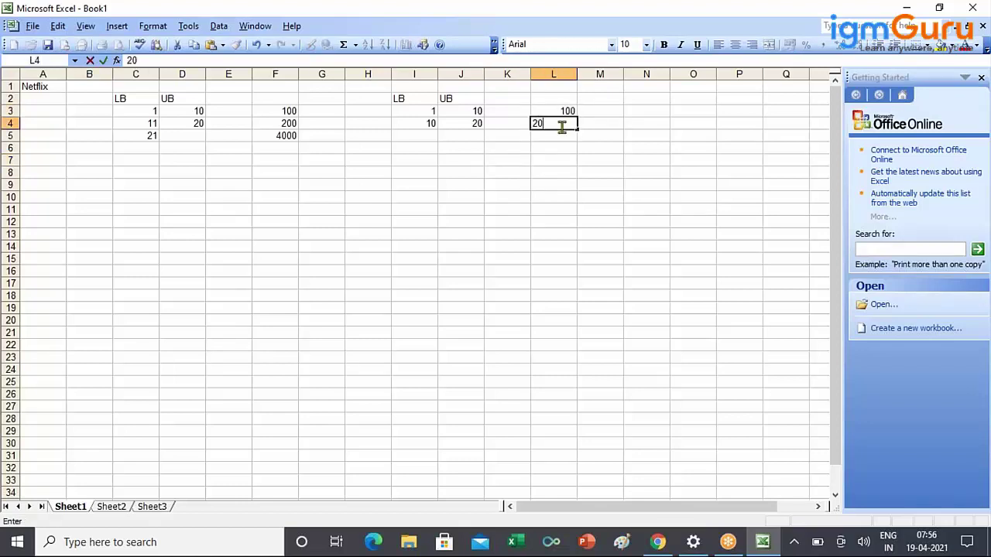
left_click(565, 173)
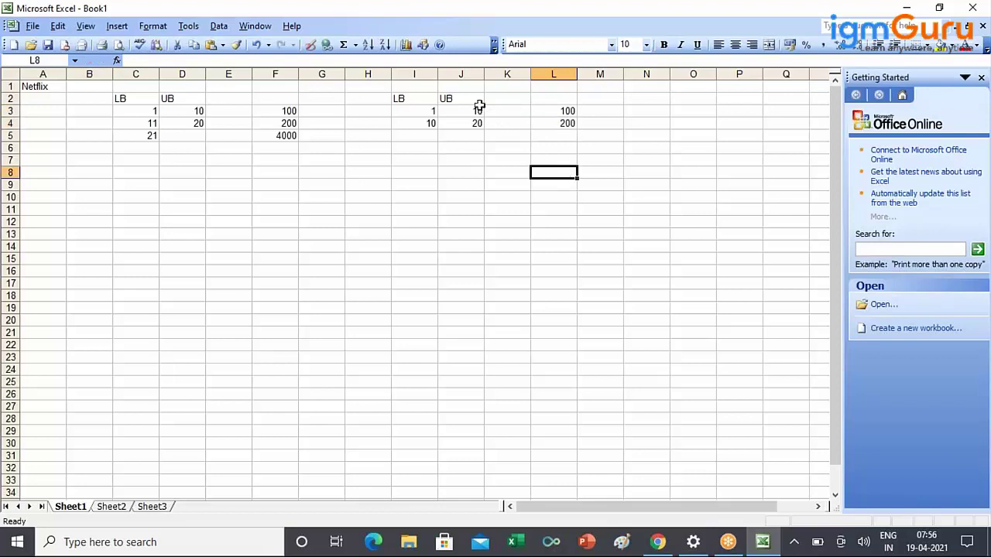
Step: Highlight the second tier table in I2:L4 and enter an example value of 10 in N3
left_click_drag(408, 98, 559, 123)
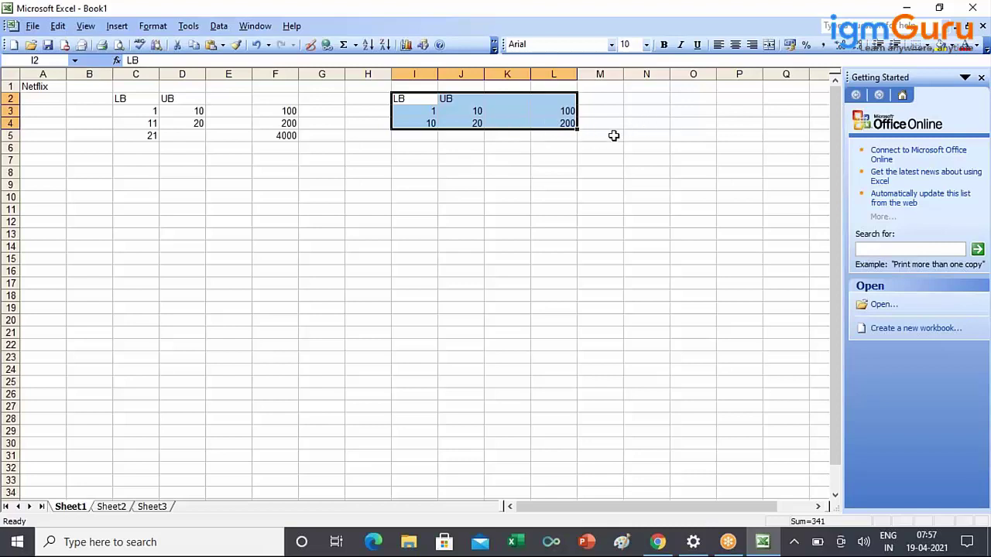
left_click(661, 114)
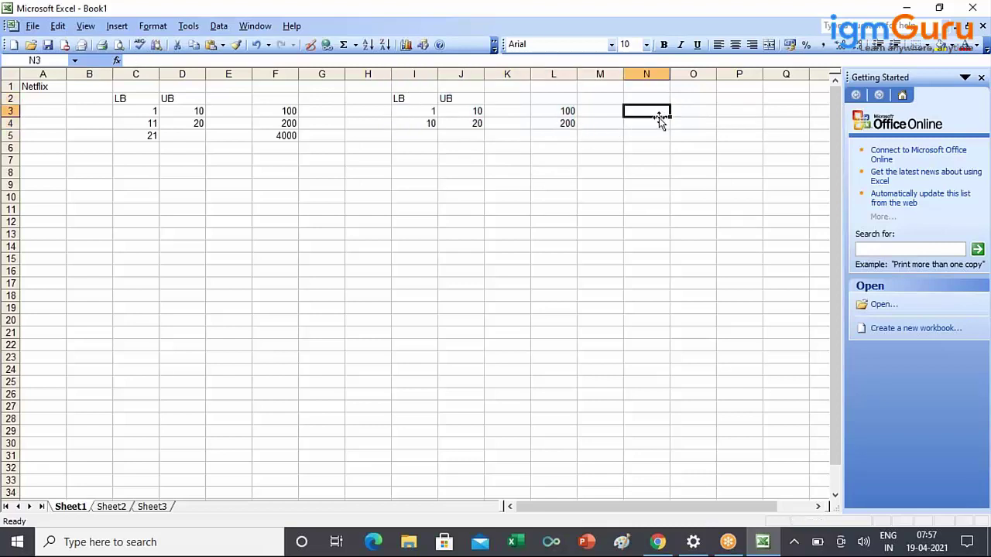
type("10")
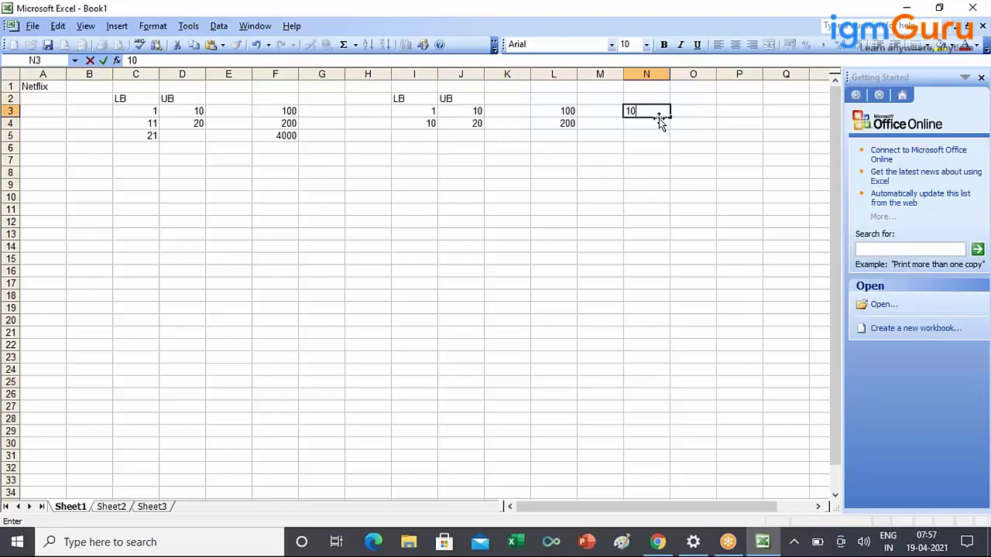